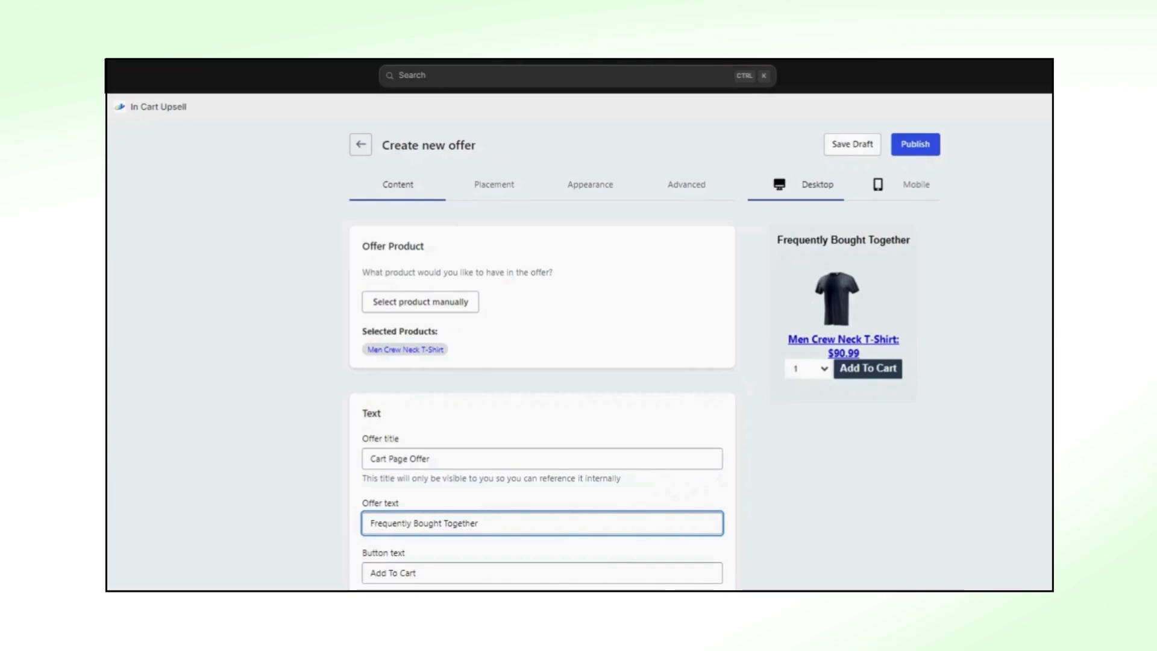
Turn on the display option that removes the link to the product page from the offer.
{"action": "scroll", "coordinate": [542, 356], "scroll_direction": "down", "scroll_amount": 5}
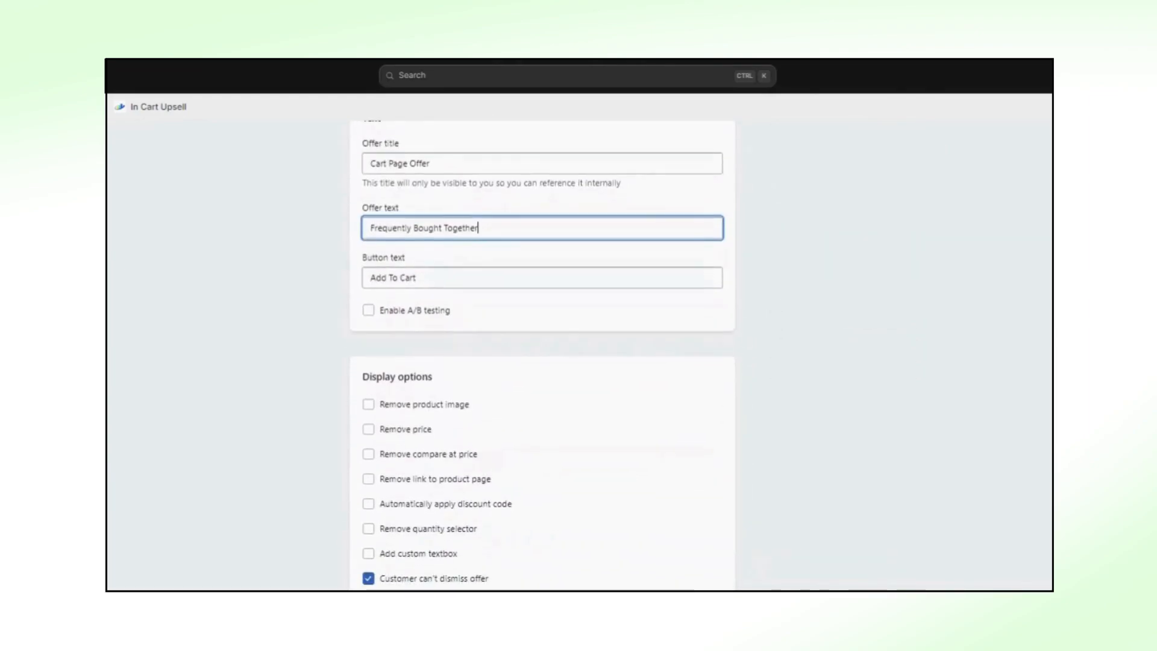
{"action": "left_click", "coordinate": [486, 480]}
{"action": "scroll", "coordinate": [542, 356], "scroll_direction": "down", "scroll_amount": 1}
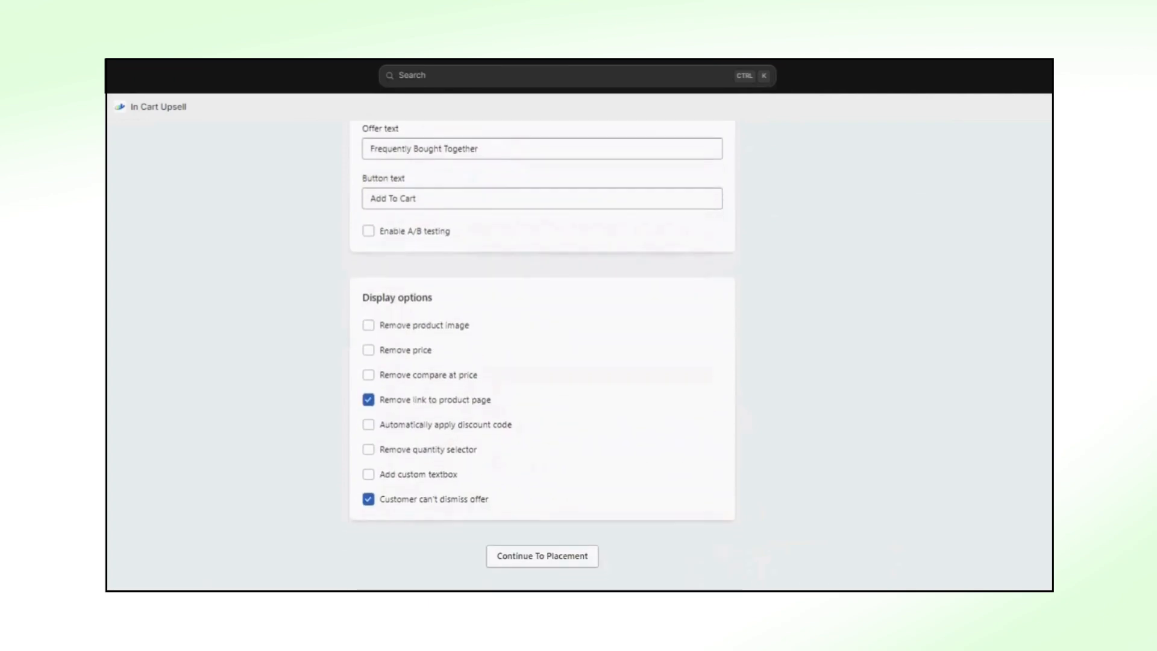
Continue to the placement settings and make the offer appear on the cart page.
{"action": "left_click", "coordinate": [571, 555]}
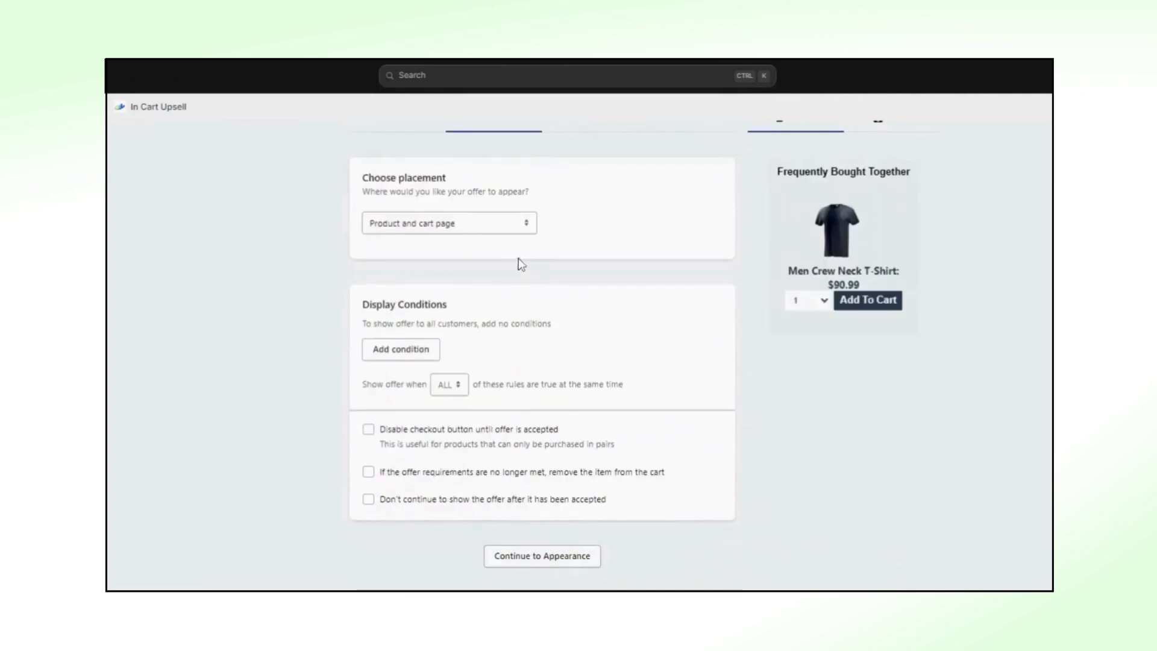
{"action": "left_click", "coordinate": [502, 225]}
{"action": "left_click", "coordinate": [470, 255]}
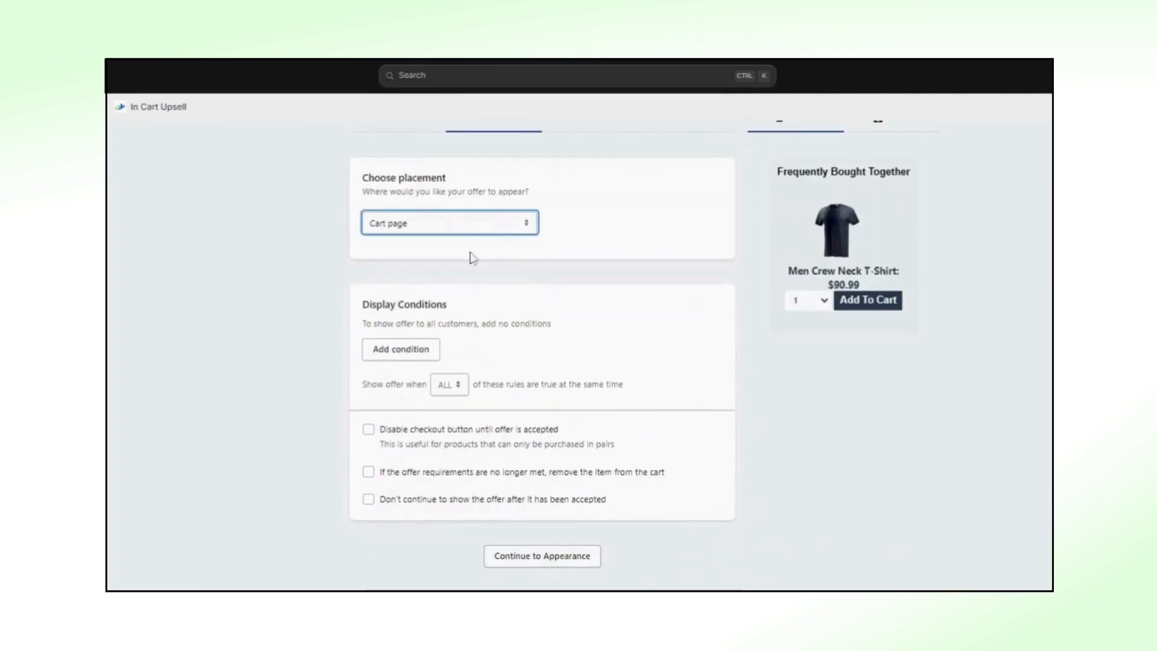
Add a display condition so the offer shows when the cart contains at least 1 White Polo T-Shirt.
{"action": "left_click", "coordinate": [400, 349]}
{"action": "left_click", "coordinate": [687, 341]}
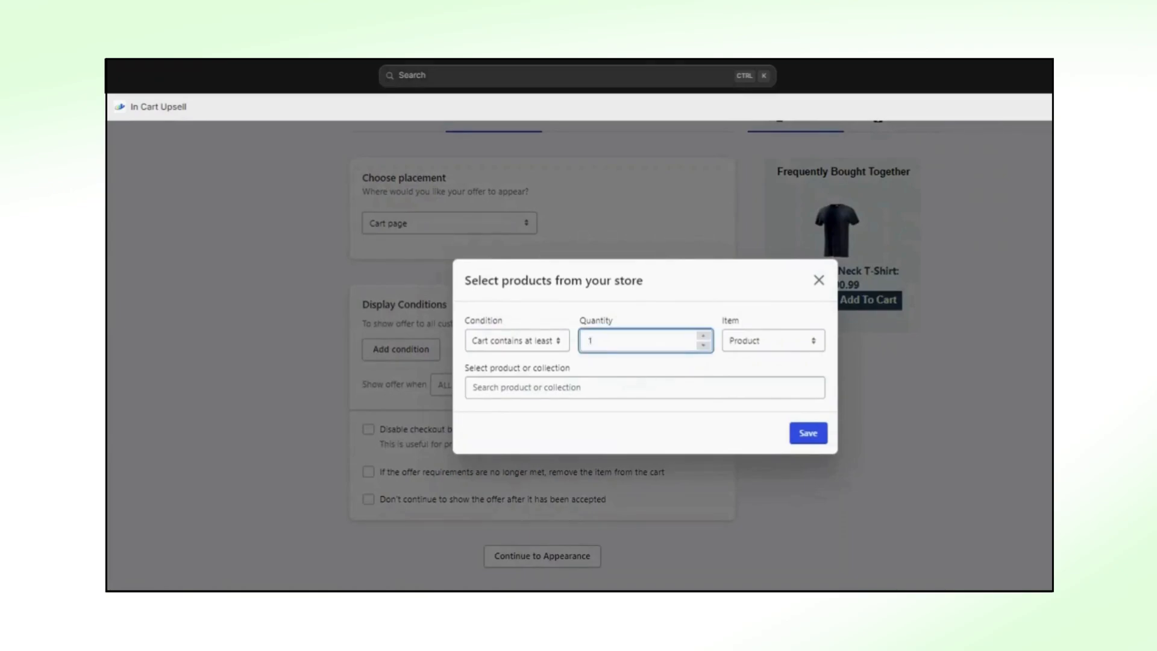
{"action": "left_click", "coordinate": [610, 387]}
{"action": "type", "text": "polo"}
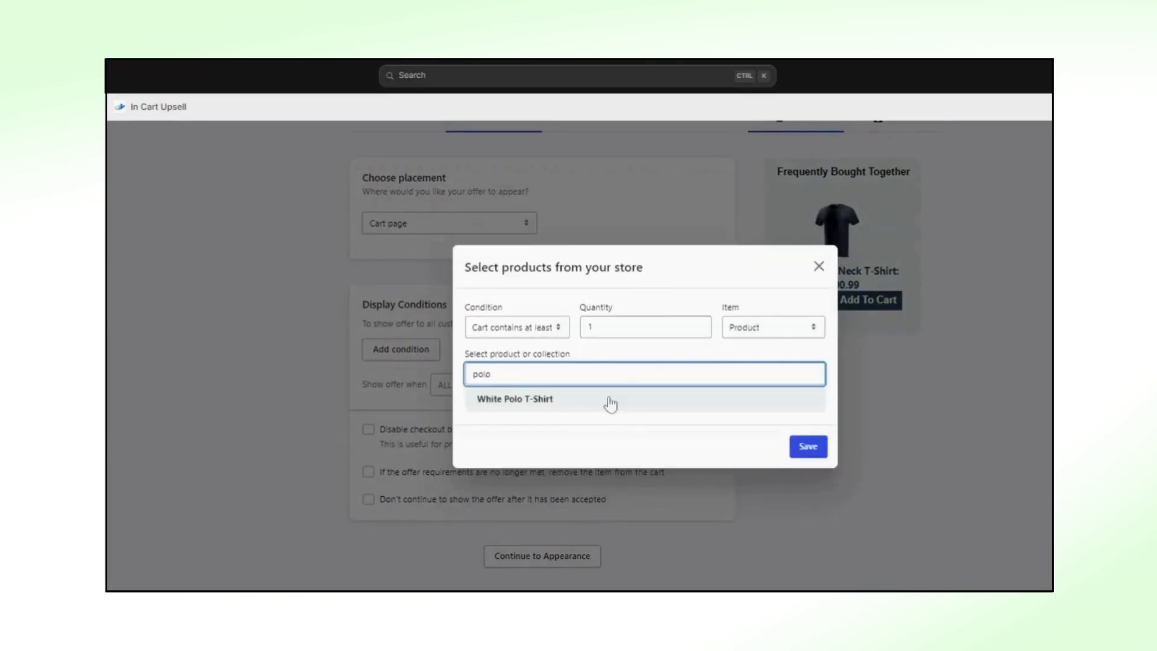
{"action": "left_click", "coordinate": [634, 401]}
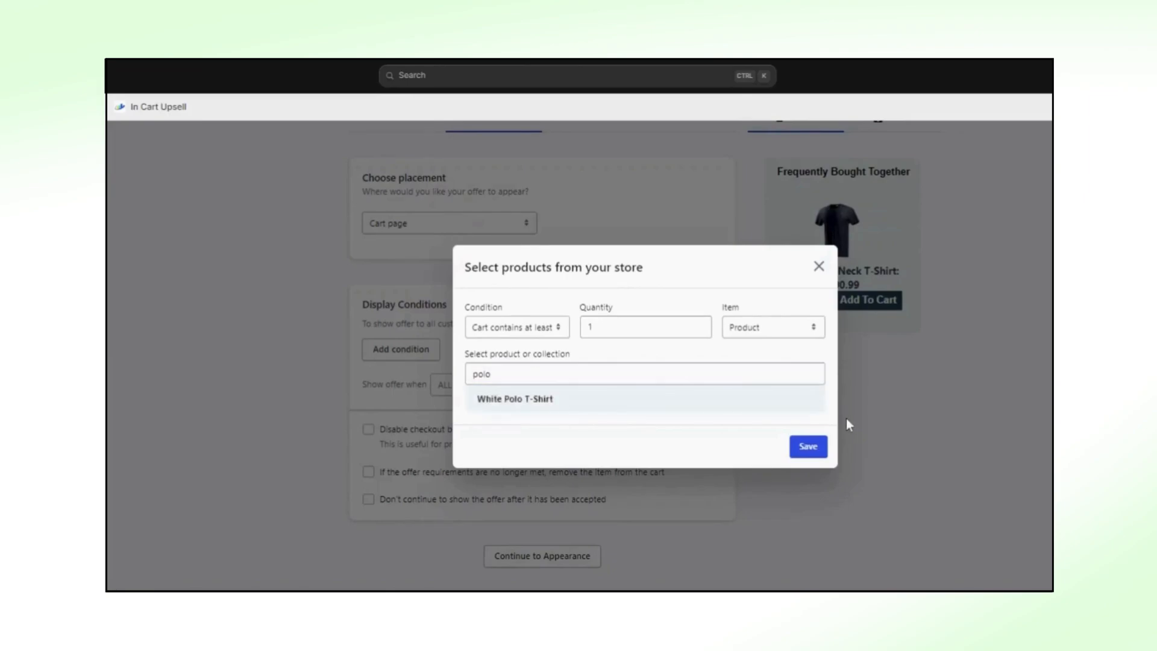
{"action": "left_click", "coordinate": [808, 446]}
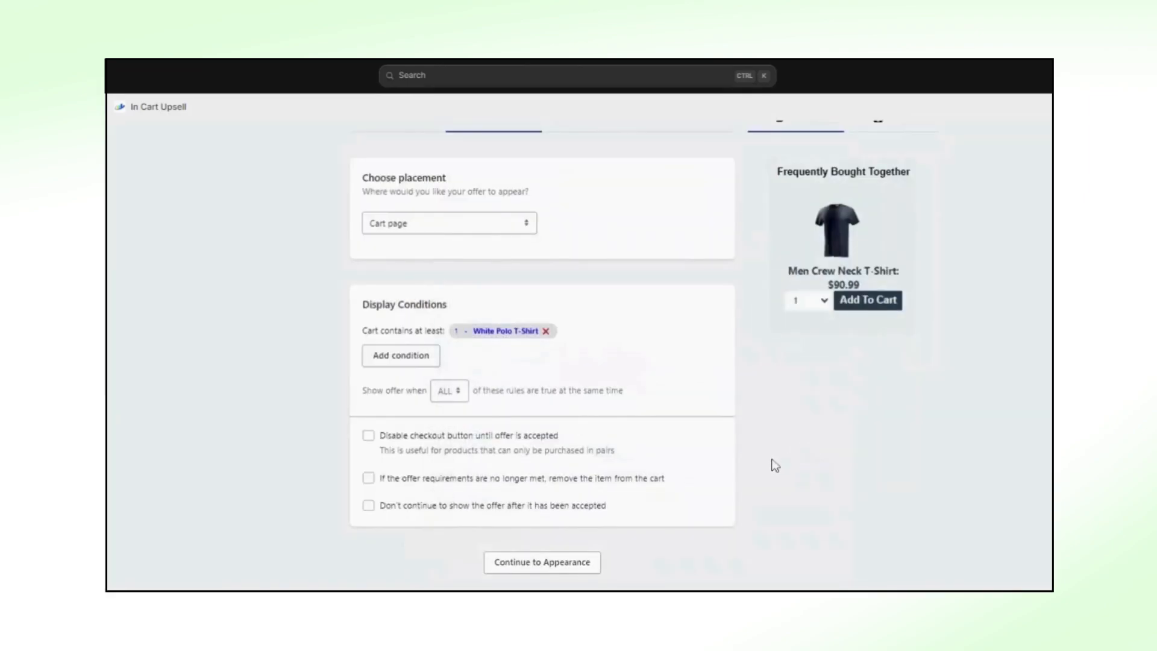
Continue to the appearance settings and set the offer box layout to Flex.
{"action": "left_click", "coordinate": [575, 562]}
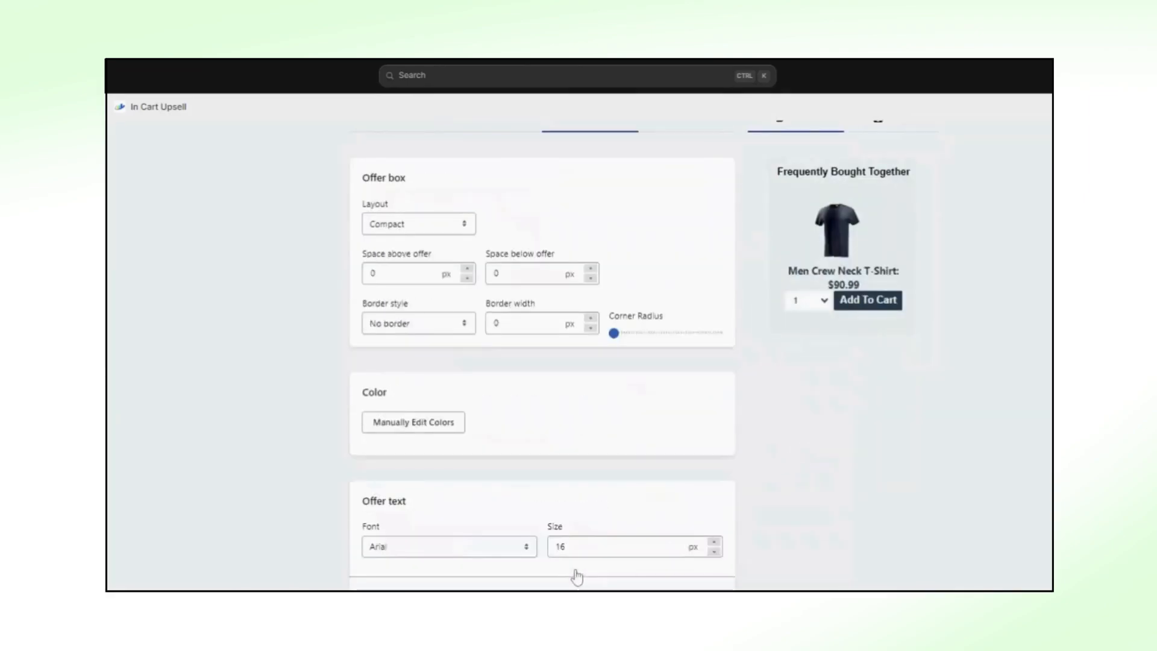
{"action": "left_click", "coordinate": [462, 233]}
{"action": "left_click", "coordinate": [455, 253]}
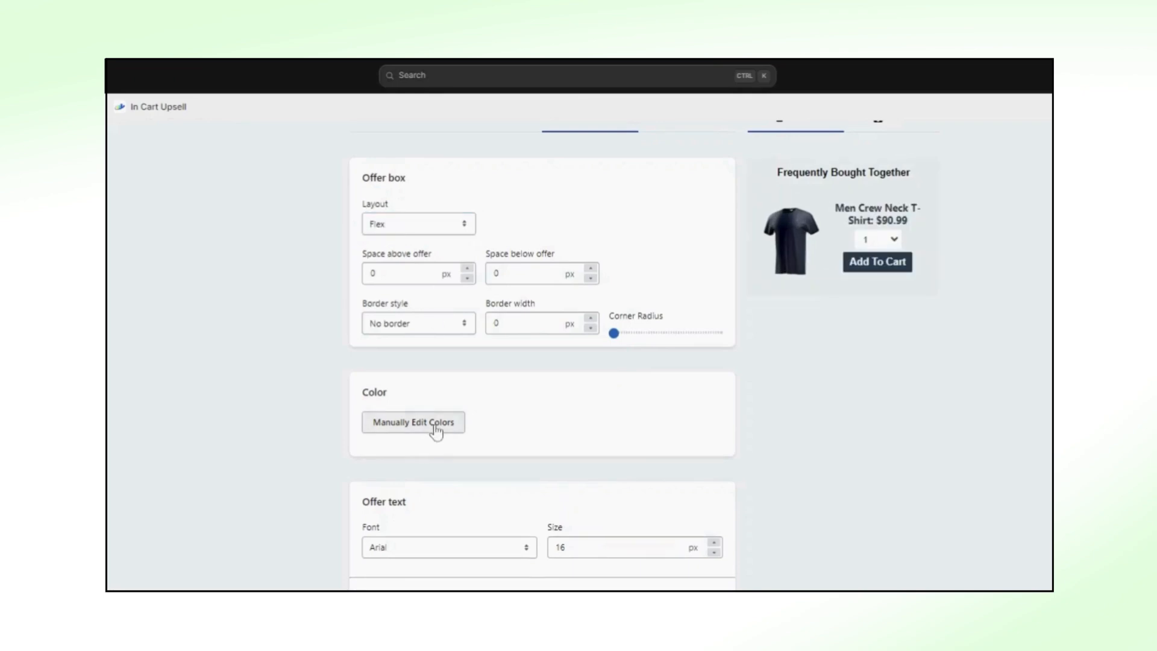
Manually edit the offer colors, setting the card to #f2f2f2 and the button to #ef59a1.
{"action": "left_click", "coordinate": [433, 425]}
{"action": "left_click_drag", "start_coordinate": [405, 470], "coordinate": [362, 467]}
{"action": "type", "text": "#f2f2f2"}
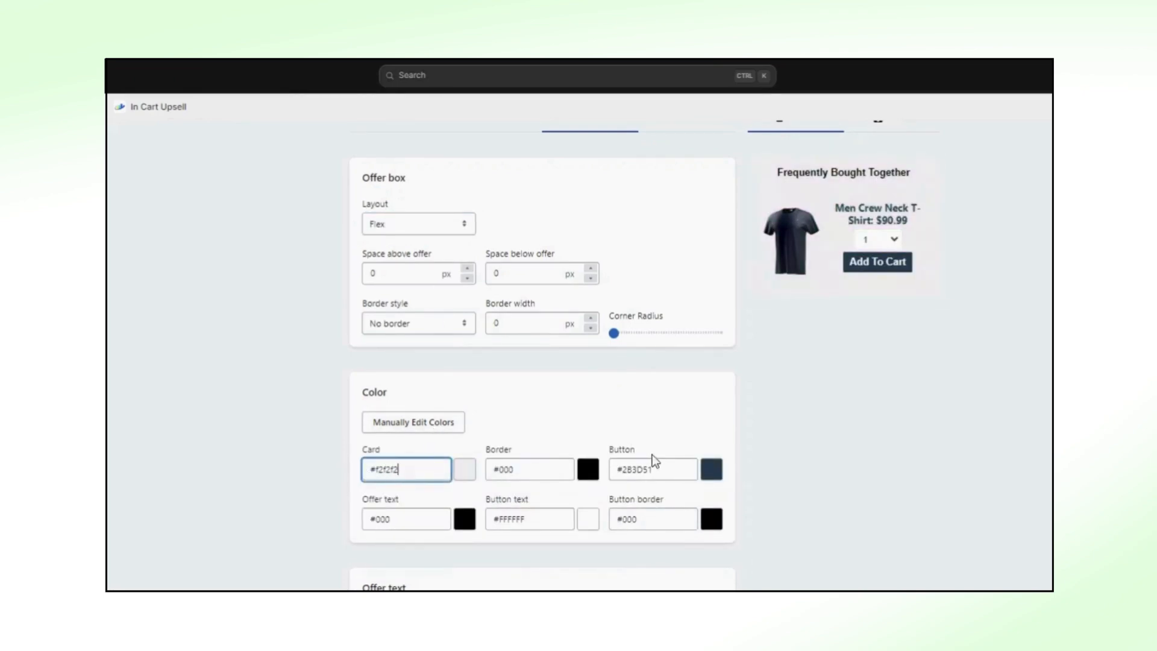
{"action": "left_click_drag", "start_coordinate": [652, 465], "coordinate": [606, 467]}
{"action": "type", "text": "#"}
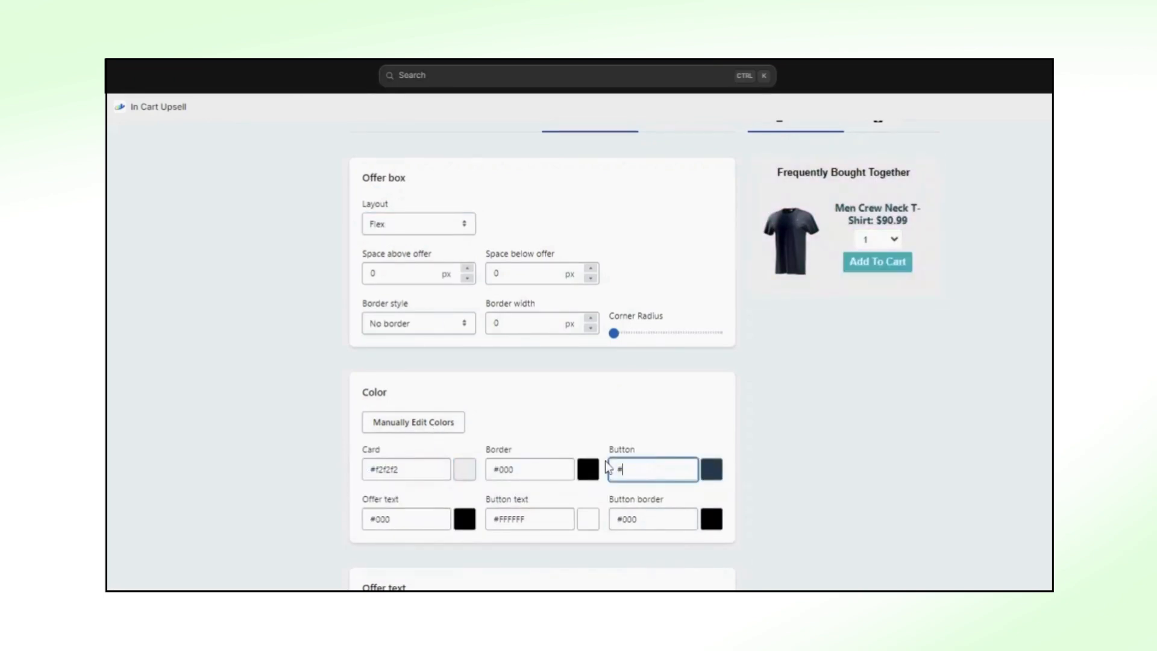
{"action": "type", "text": "ef59a1"}
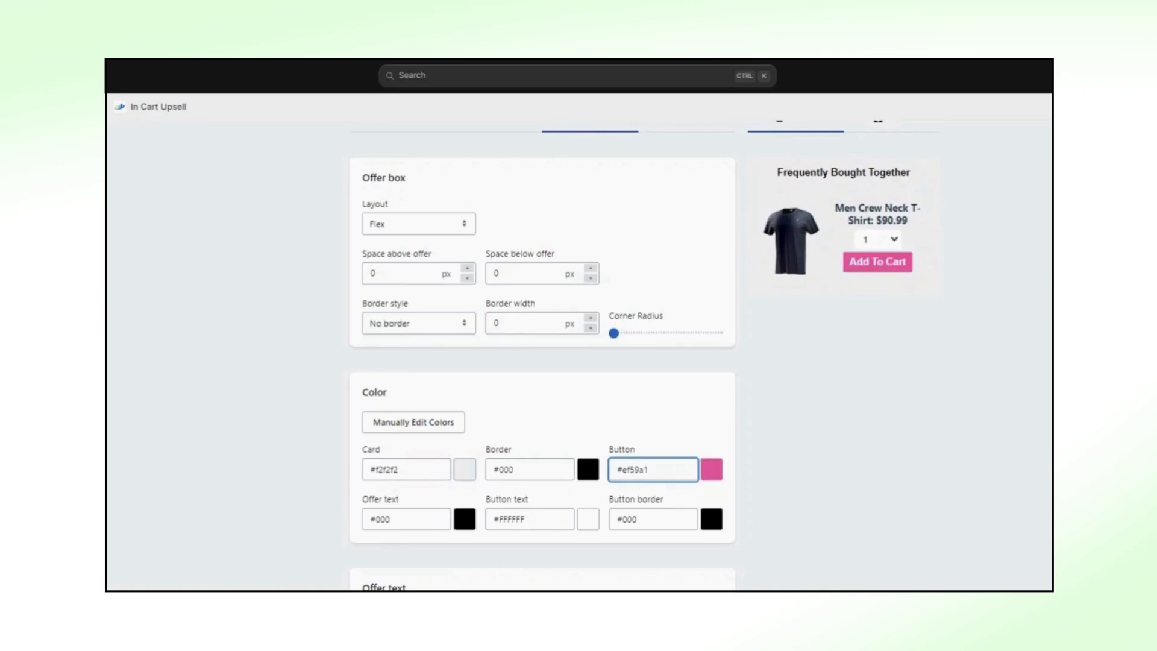
Set both the offer text font and the button text font to Montserrat.
{"action": "scroll", "coordinate": [513, 393], "scroll_direction": "down", "scroll_amount": 4}
{"action": "left_click", "coordinate": [514, 392]}
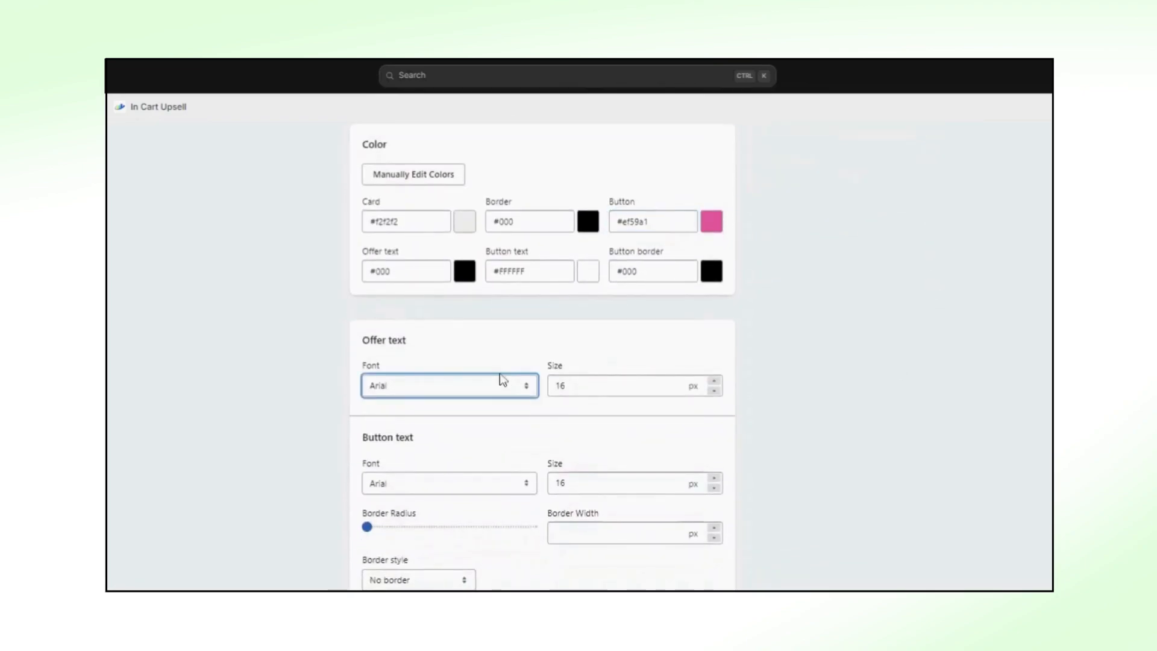
{"action": "left_click", "coordinate": [449, 310]}
{"action": "left_click", "coordinate": [480, 482]}
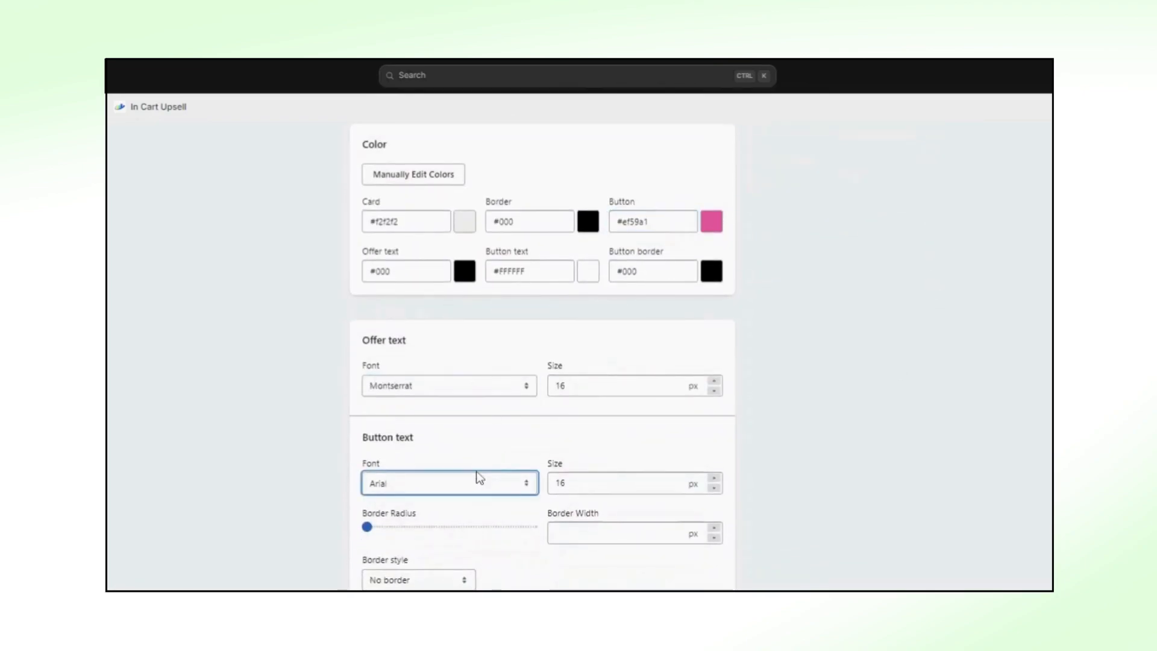
{"action": "left_click", "coordinate": [460, 405]}
Increase the button's border radius to about a quarter of its range and publish the offer.
{"action": "left_click", "coordinate": [408, 527]}
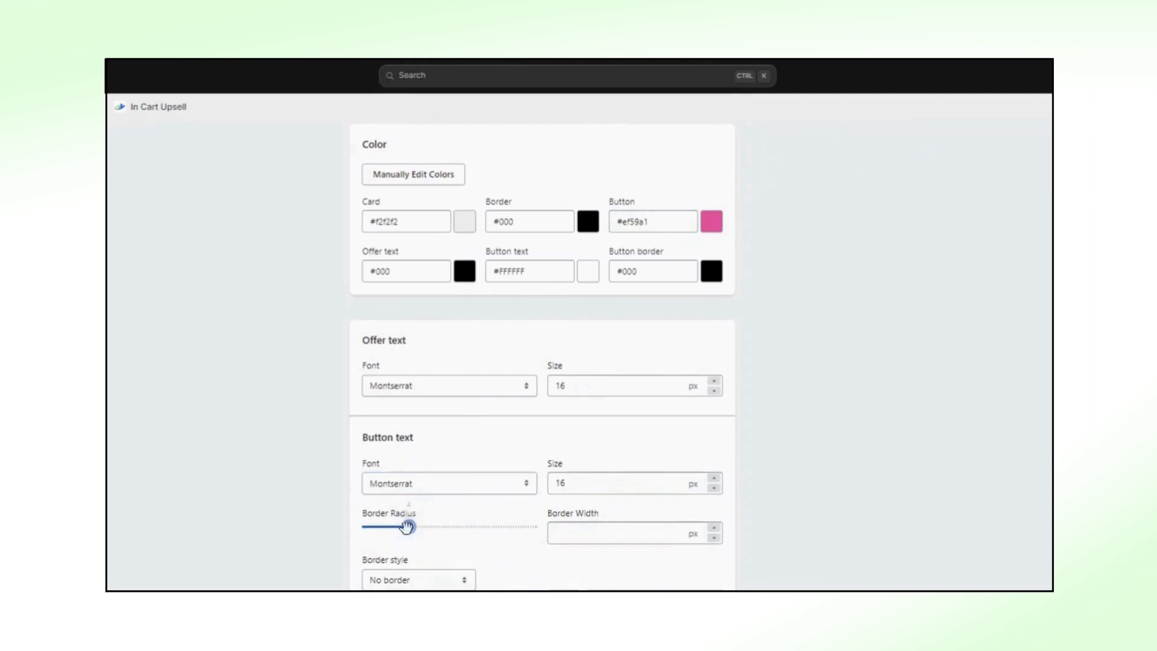
{"action": "scroll", "coordinate": [542, 361], "scroll_direction": "up", "scroll_amount": 5}
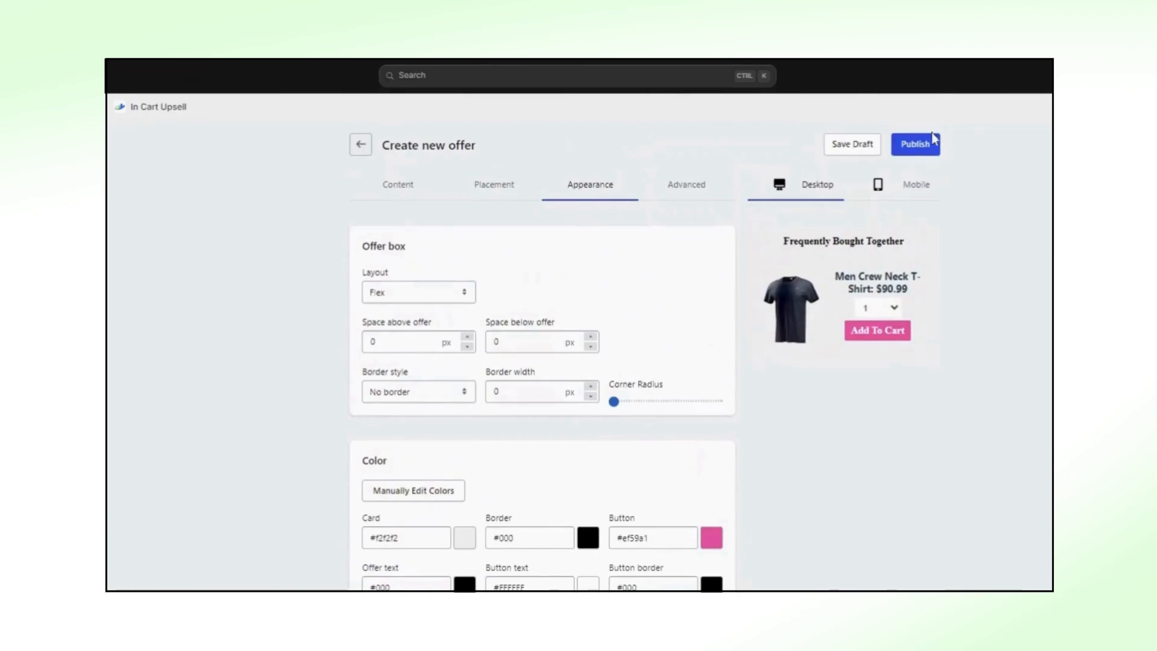
{"action": "left_click", "coordinate": [926, 148]}
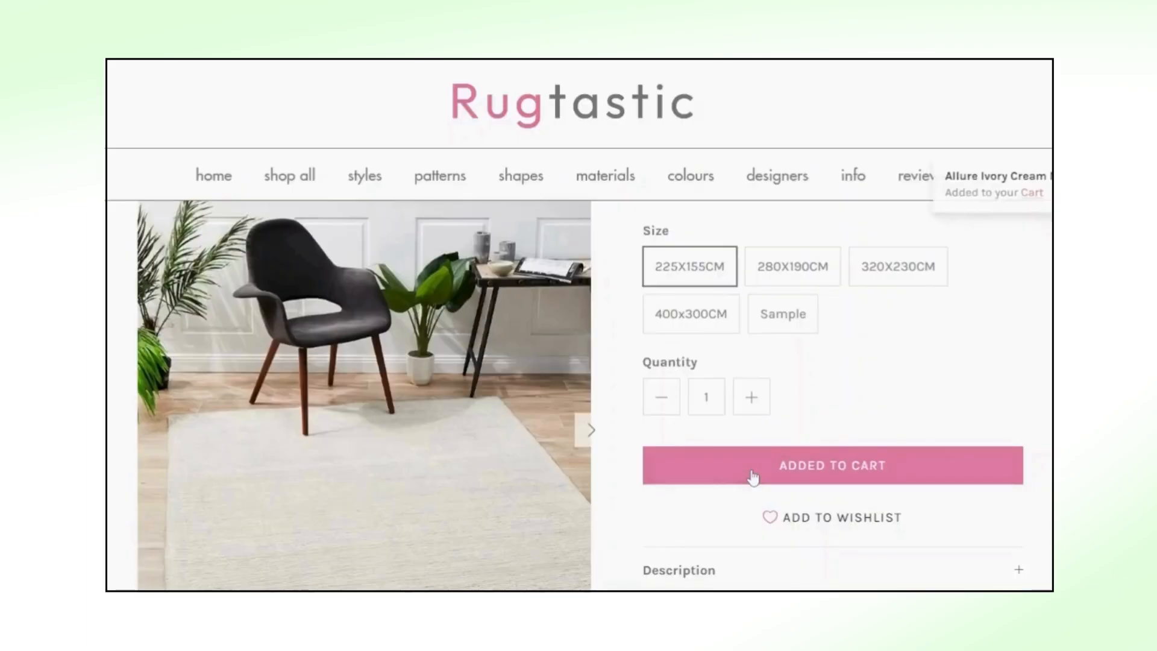
Open the Rugtastic store's shopping cart and add the Rug Grip for Carpet Floors from the upsell offer.
{"action": "left_click", "coordinate": [1024, 194]}
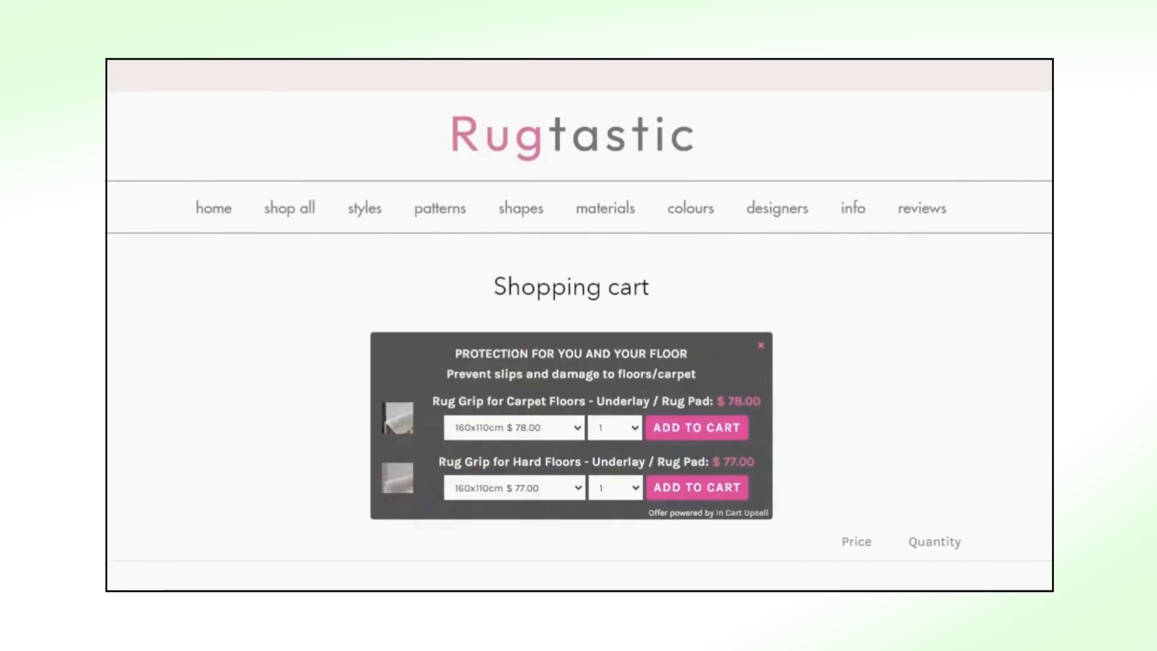
{"action": "scroll", "coordinate": [578, 326], "scroll_direction": "down", "scroll_amount": 2}
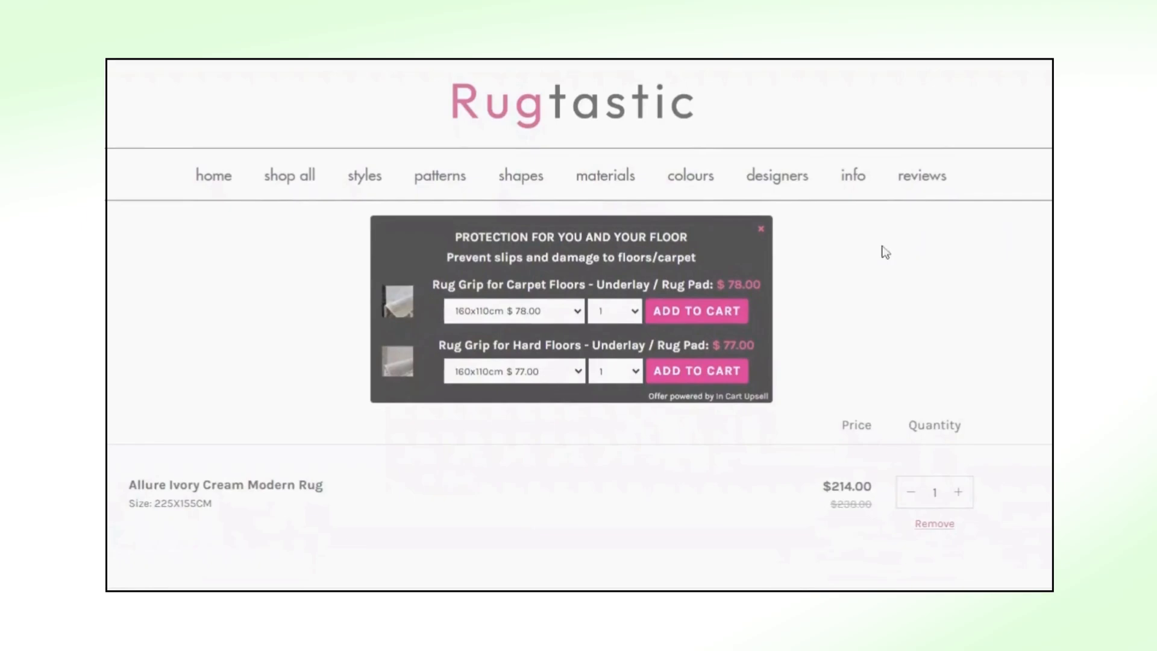
{"action": "left_click", "coordinate": [725, 314]}
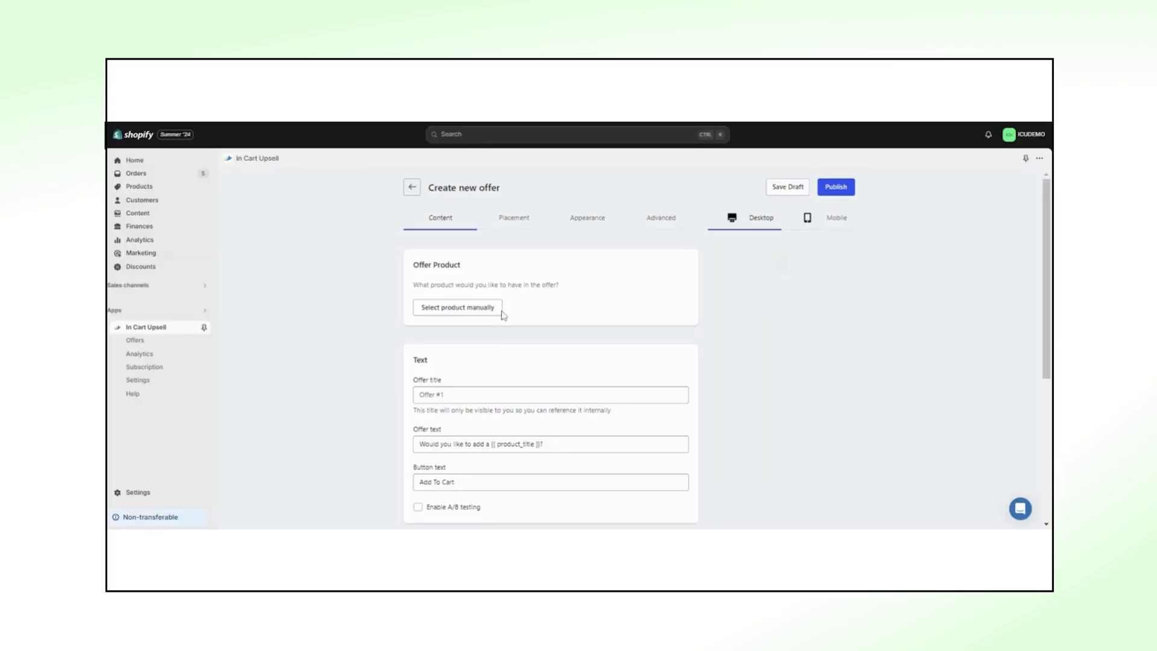
Search the store products for 'shirt' and add Men Crew Neck T-Shirt and White Polo T-Shirt to the new offer.
{"action": "left_click", "coordinate": [500, 310]}
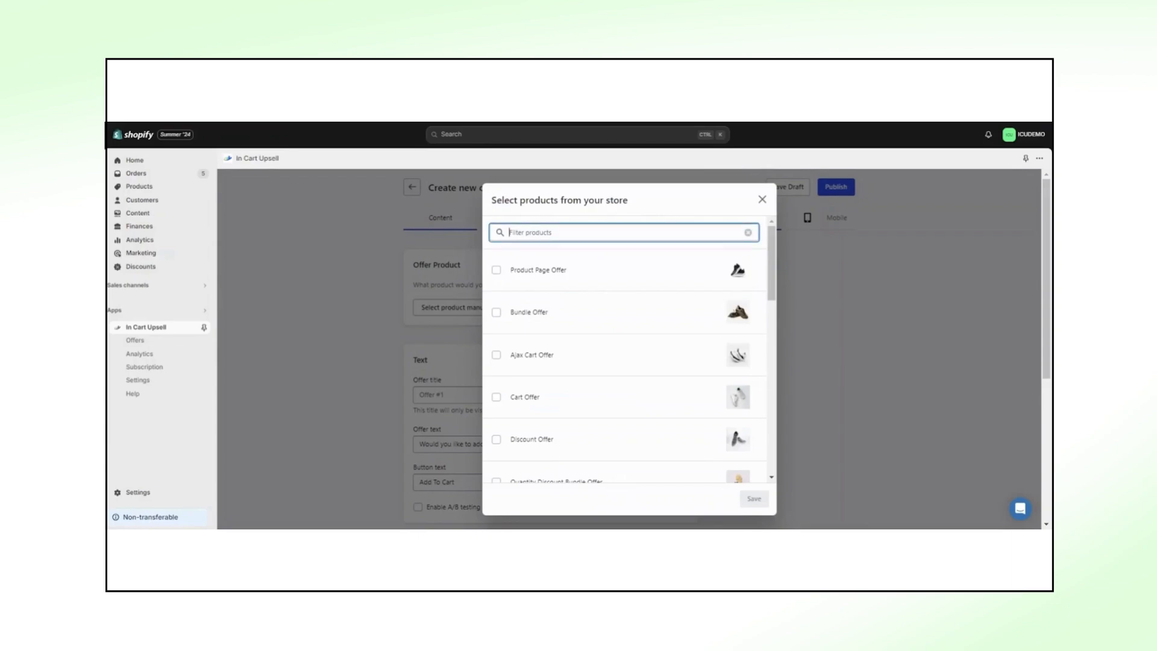
{"action": "type", "text": "shirt"}
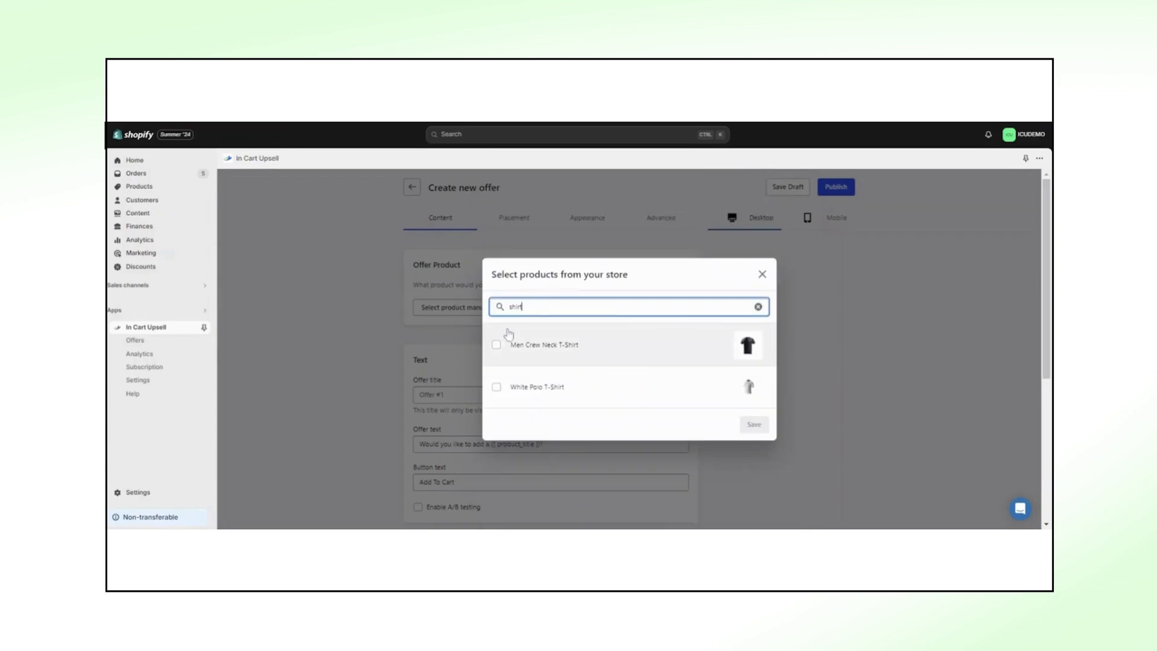
{"action": "left_click", "coordinate": [497, 346]}
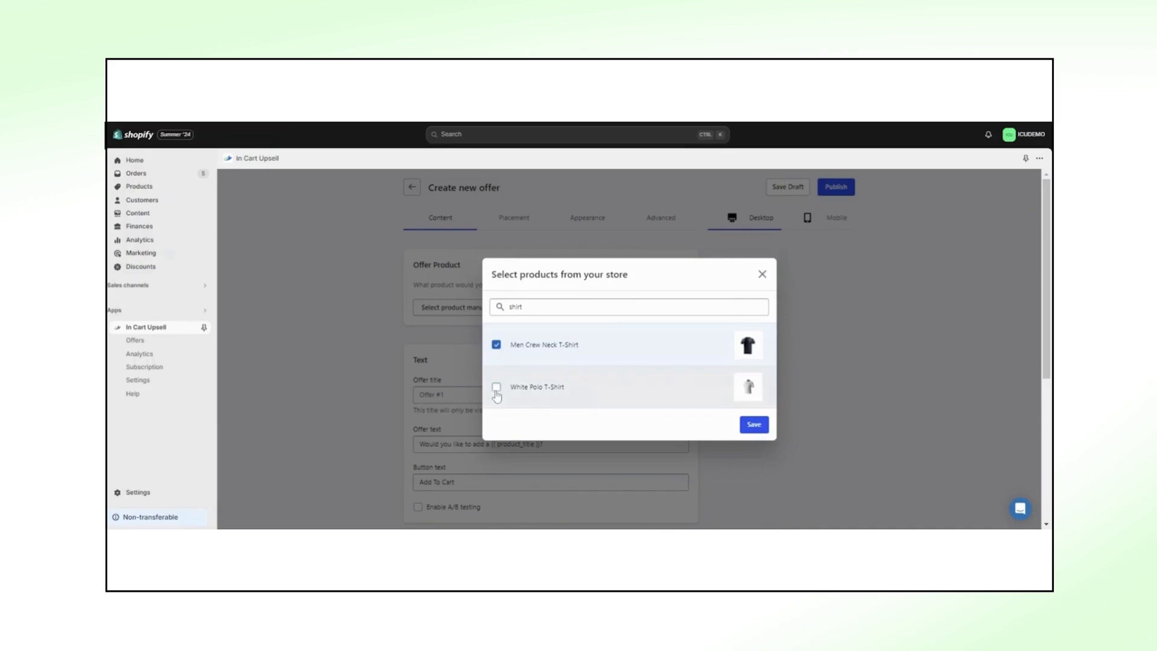
{"action": "left_click", "coordinate": [497, 389]}
{"action": "left_click", "coordinate": [753, 425]}
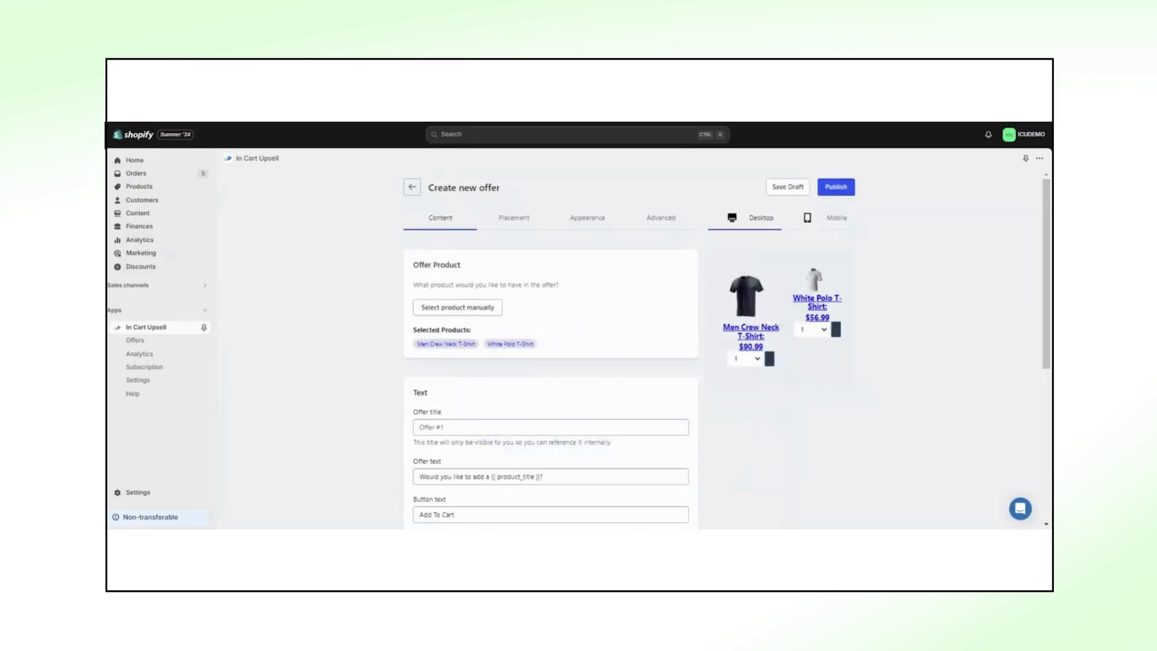
Title the offer 'Ajax Quantity Discount Offer' and set its offer text to 'Buy 2 Get 15% Off!'.
{"action": "left_click", "coordinate": [550, 427]}
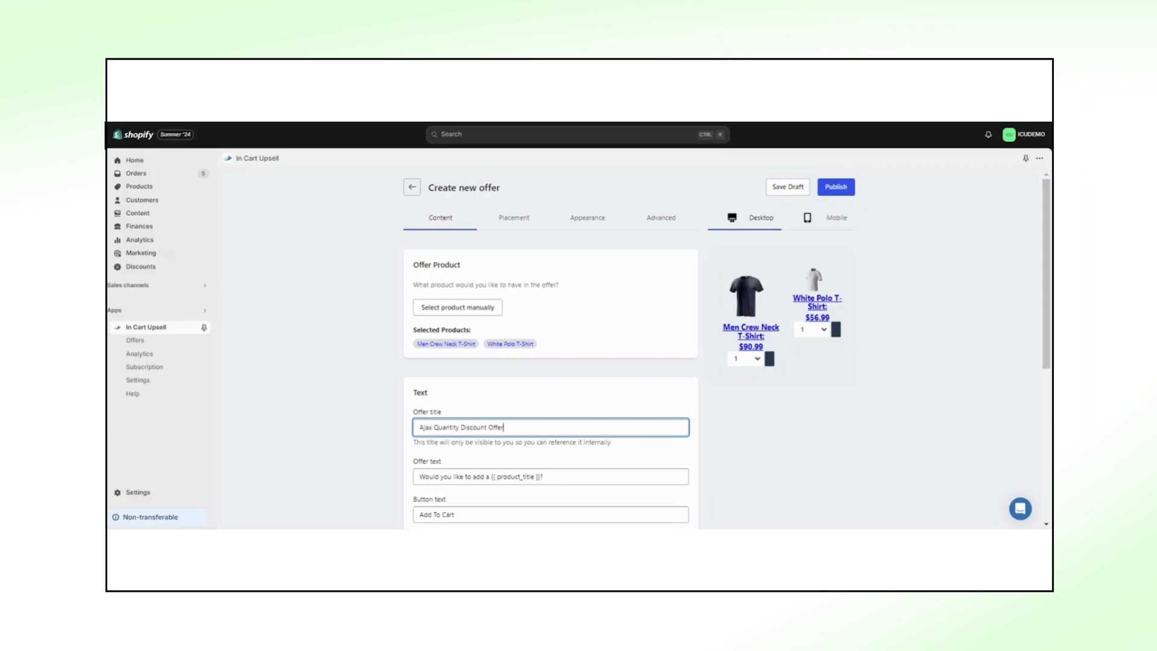
{"action": "left_click", "coordinate": [543, 477]}
{"action": "key", "text": "ctrl+a"}
{"action": "type", "text": "Buy"}
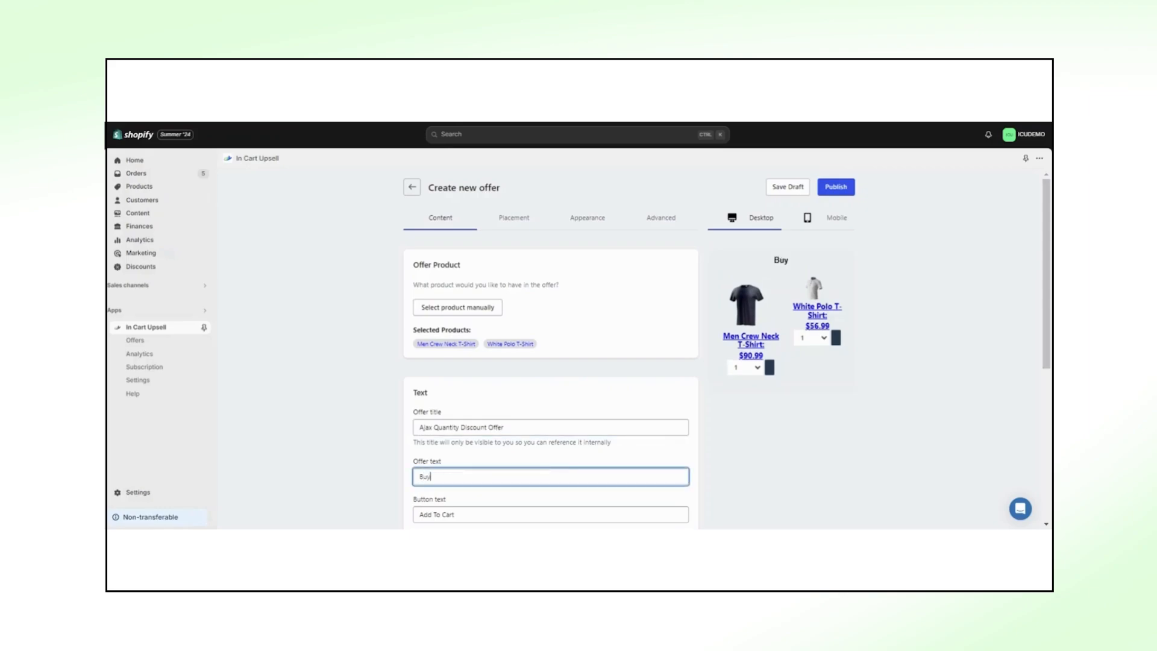
{"action": "type", "text": " 2 Get 15% Off!"}
Change the offer's button text to 'ADD'.
{"action": "left_click", "coordinate": [453, 513]}
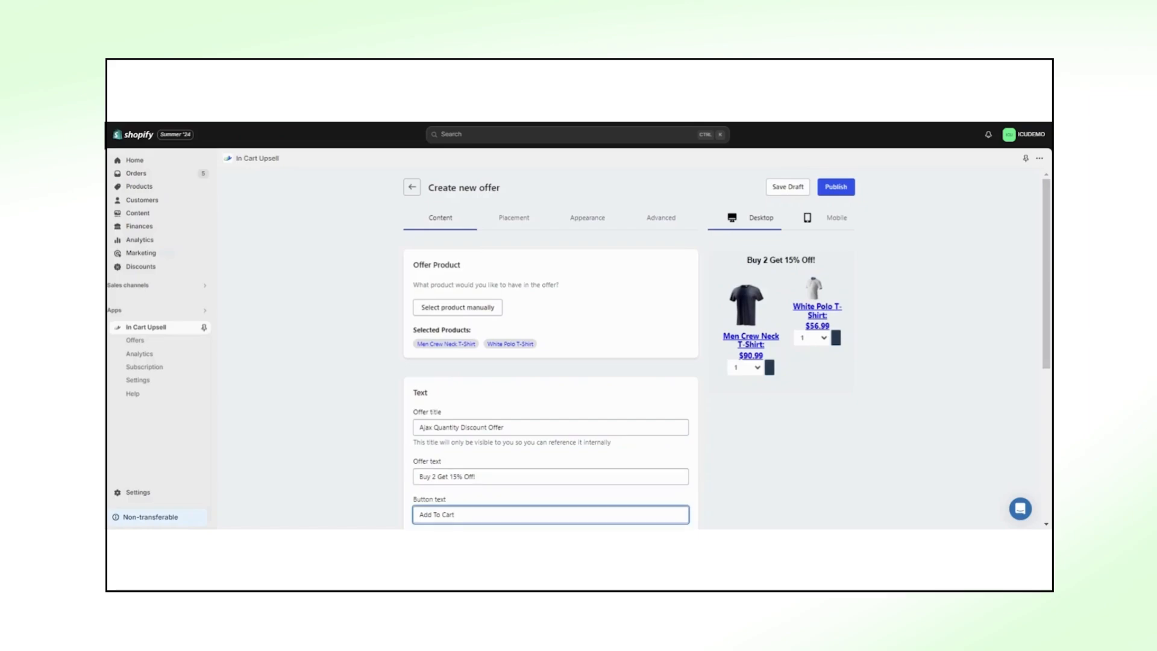
{"action": "key", "text": "ctrl+a"}
{"action": "type", "text": "ADD"}
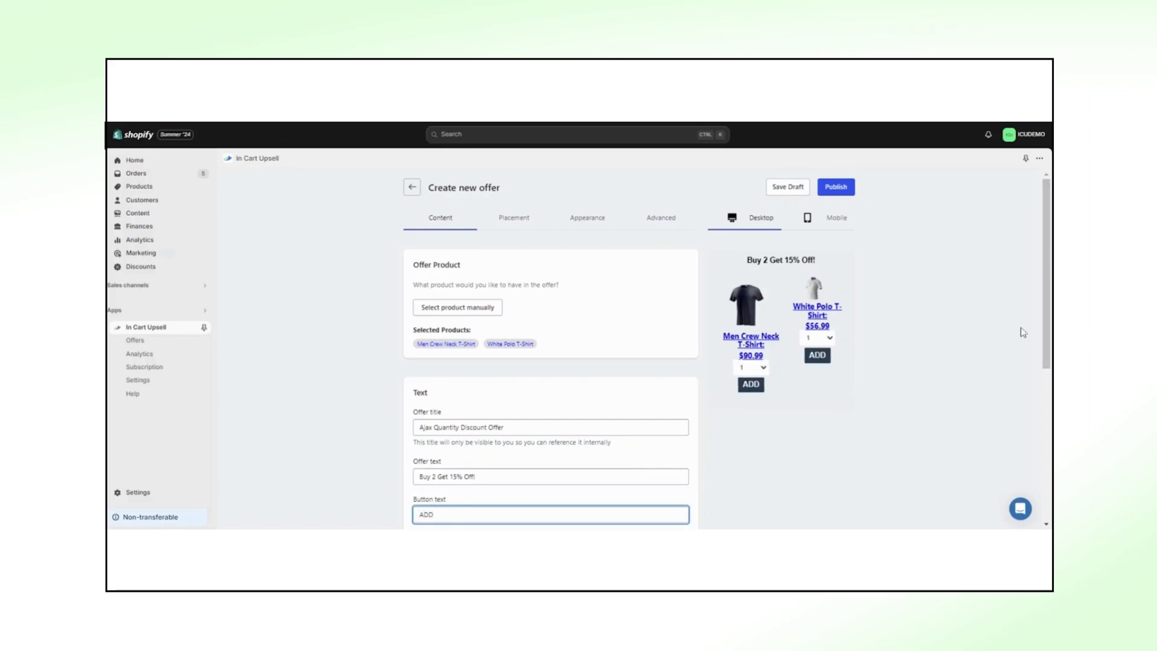
Remove the link to the product page and have the discount code '15%Off' applied automatically.
{"action": "left_click_drag", "start_coordinate": [1047, 320], "coordinate": [1047, 459]}
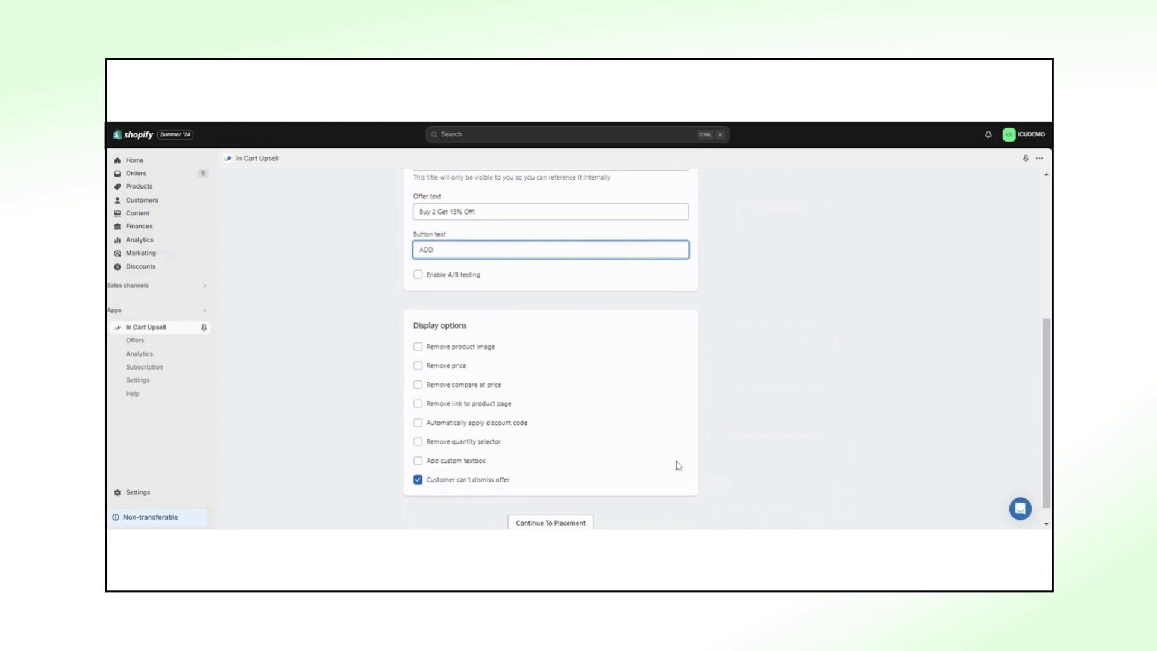
{"action": "left_click", "coordinate": [505, 405]}
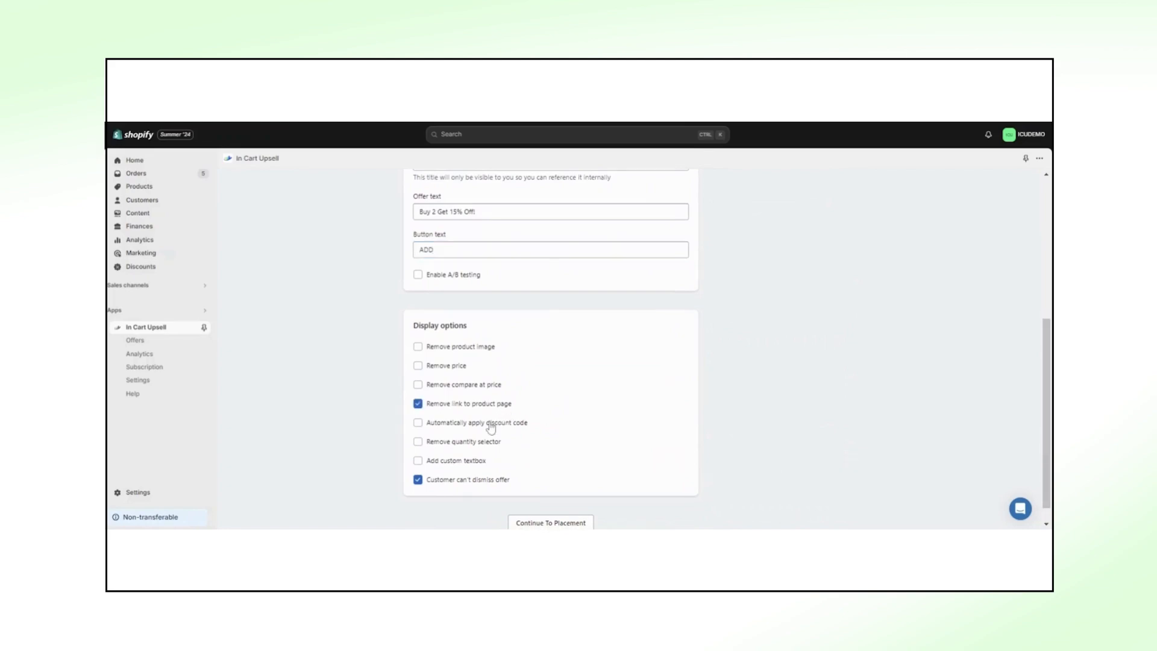
{"action": "left_click", "coordinate": [491, 425]}
{"action": "left_click", "coordinate": [490, 455]}
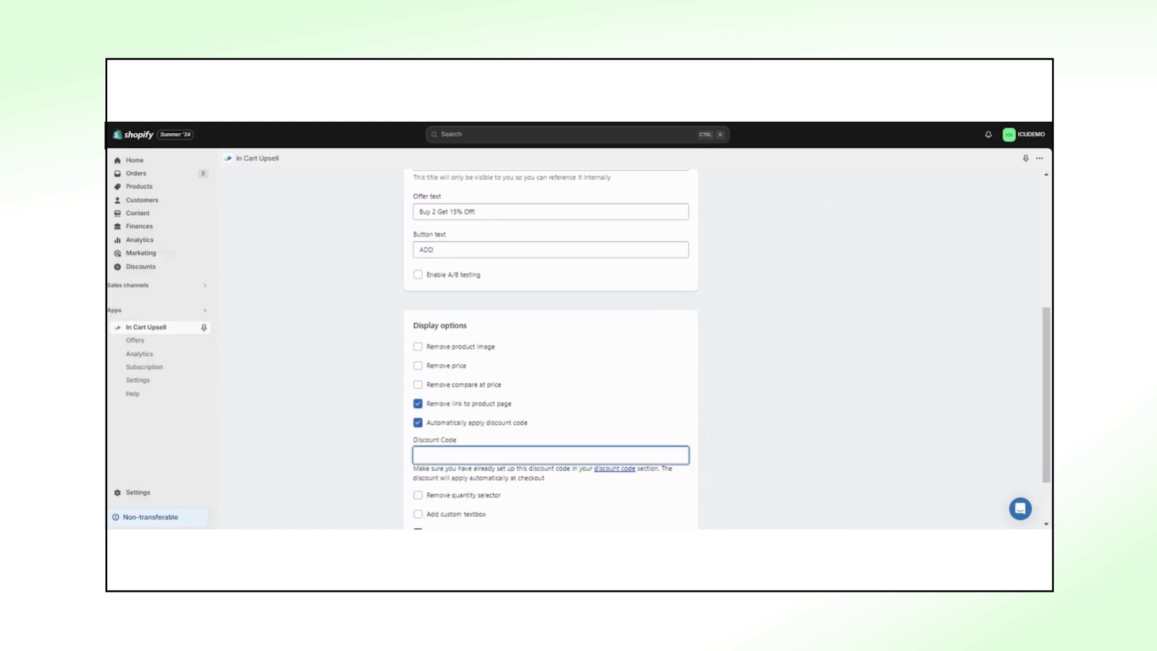
{"action": "type", "text": "15%Off"}
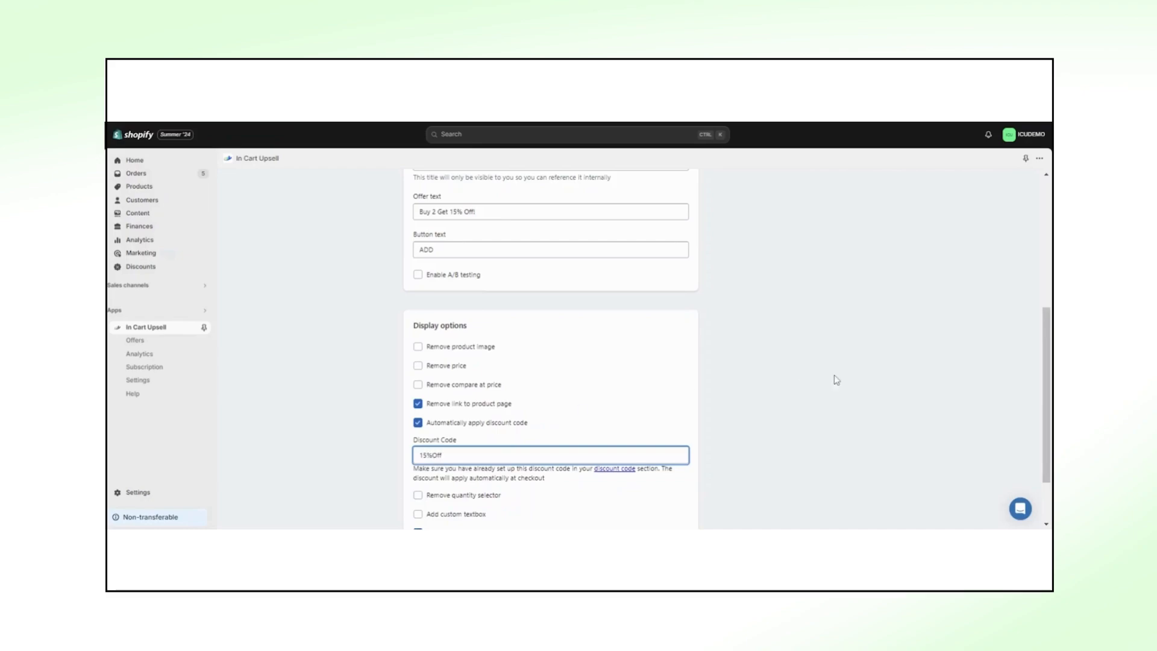
Set the offer's placement to AJAX cart (slider, pop up or dropdown).
{"action": "left_click_drag", "start_coordinate": [1047, 332], "coordinate": [1047, 214]}
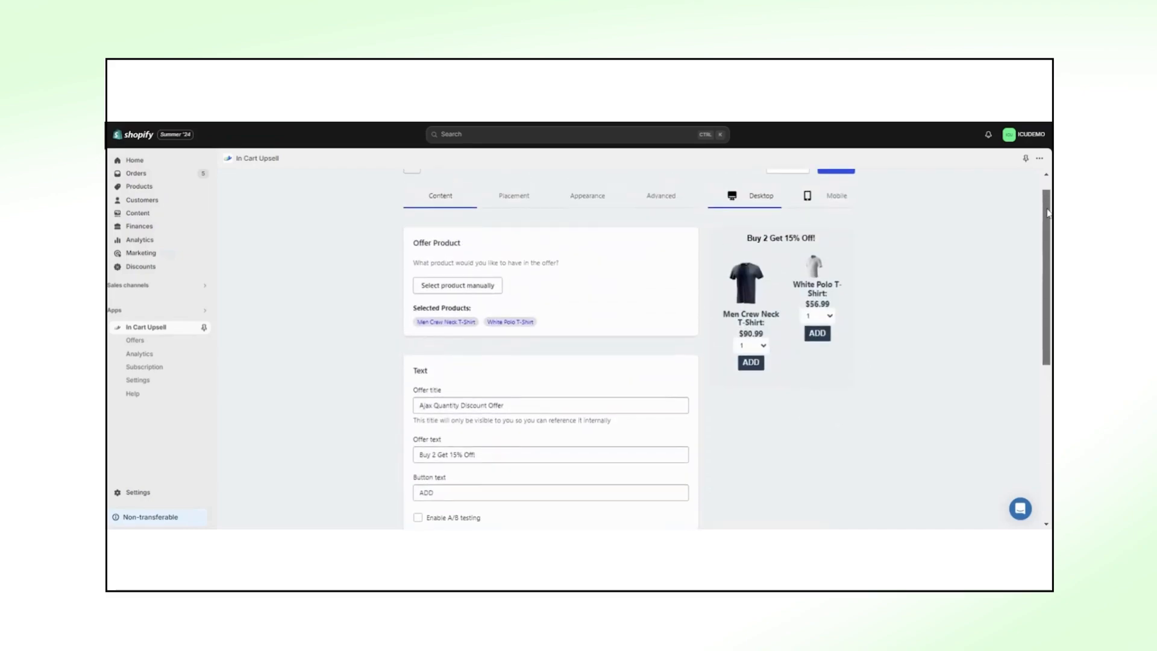
{"action": "left_click", "coordinate": [522, 205]}
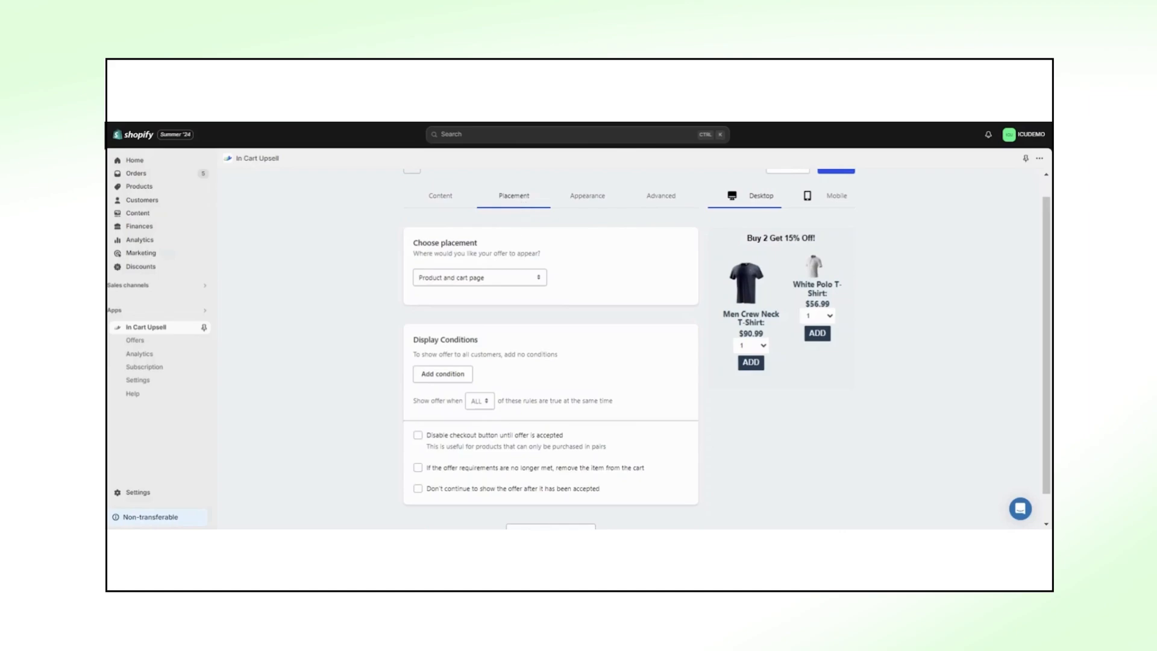
{"action": "left_click", "coordinate": [488, 280]}
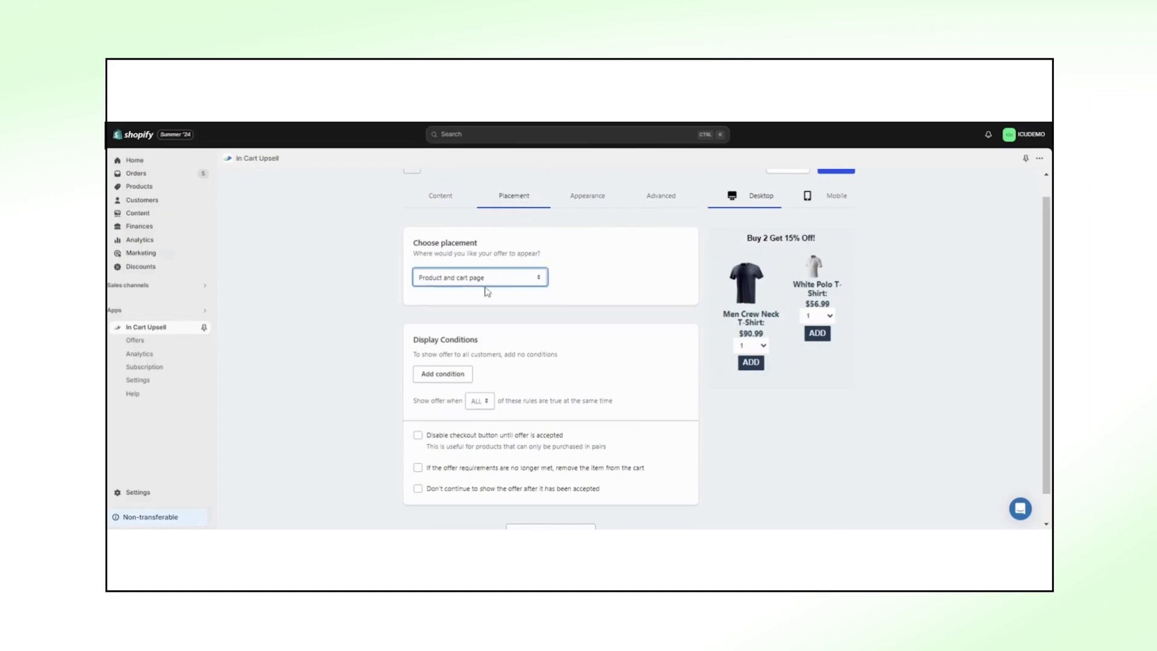
{"action": "left_click", "coordinate": [488, 291]}
Add a display condition that the cart contains at least 1 White Polo T-Shirt, finding the product by searching for 'polo'.
{"action": "left_click", "coordinate": [451, 375]}
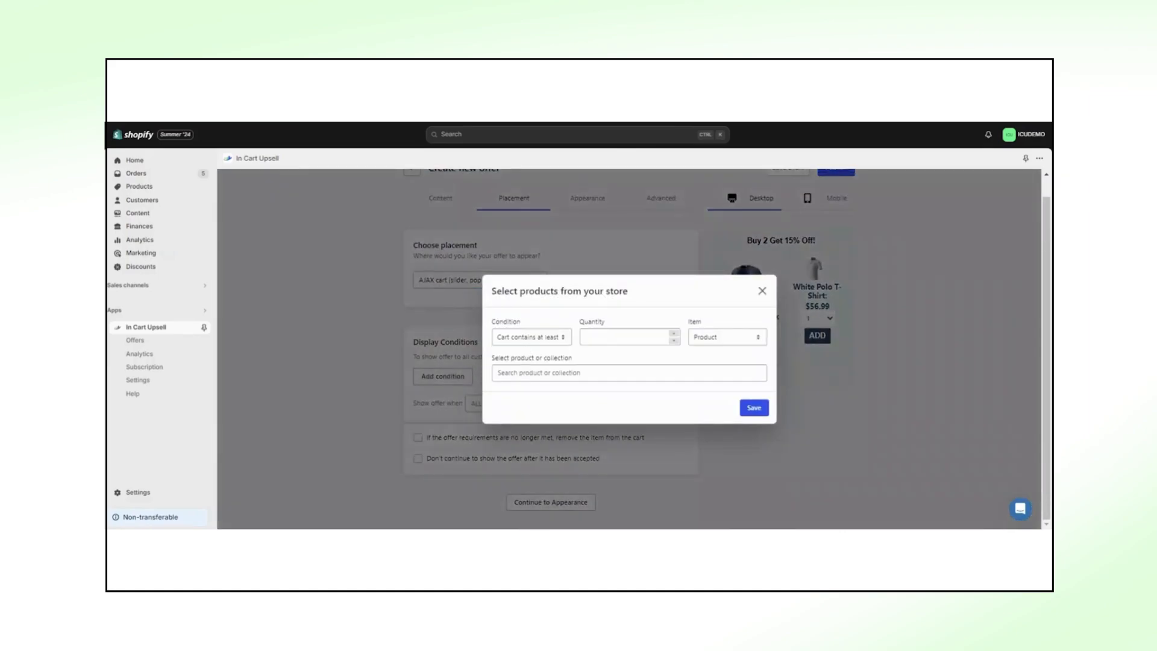
{"action": "left_click", "coordinate": [624, 336]}
{"action": "left_click", "coordinate": [624, 372]}
{"action": "type", "text": "polo"}
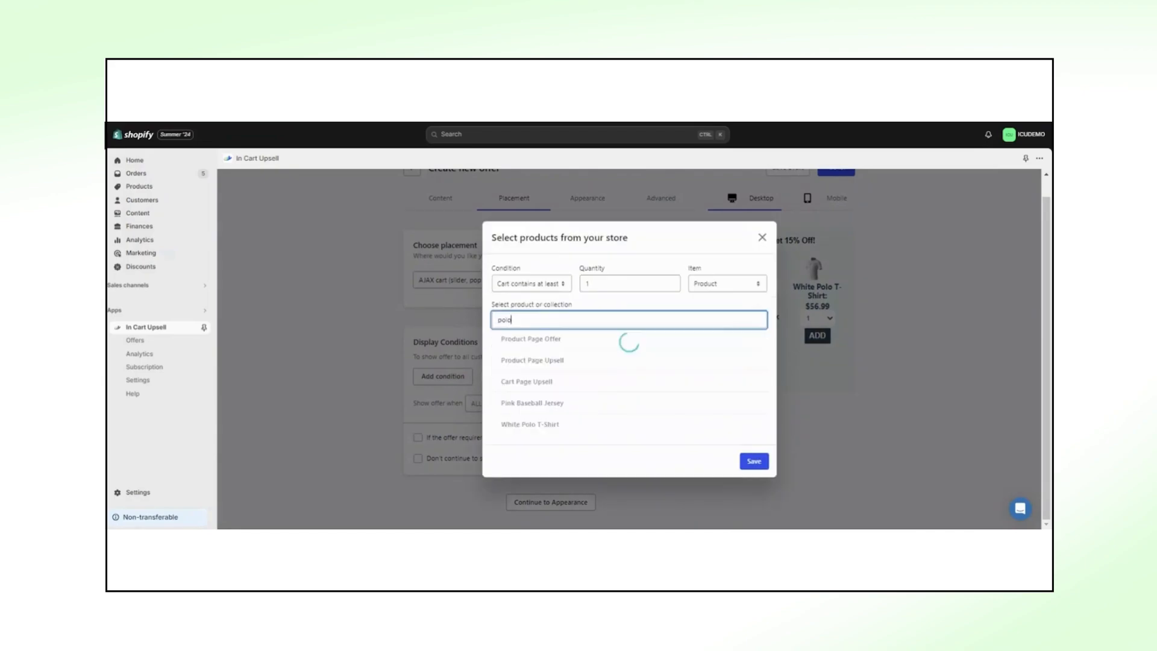
{"action": "left_click", "coordinate": [579, 386]}
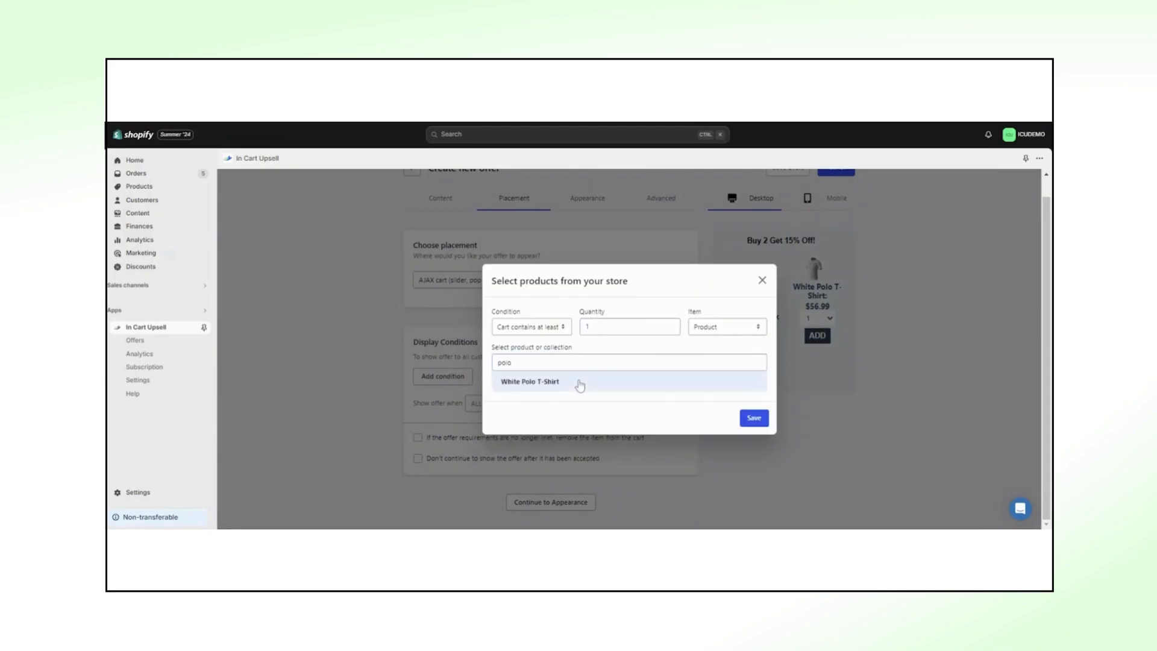
{"action": "left_click", "coordinate": [753, 419]}
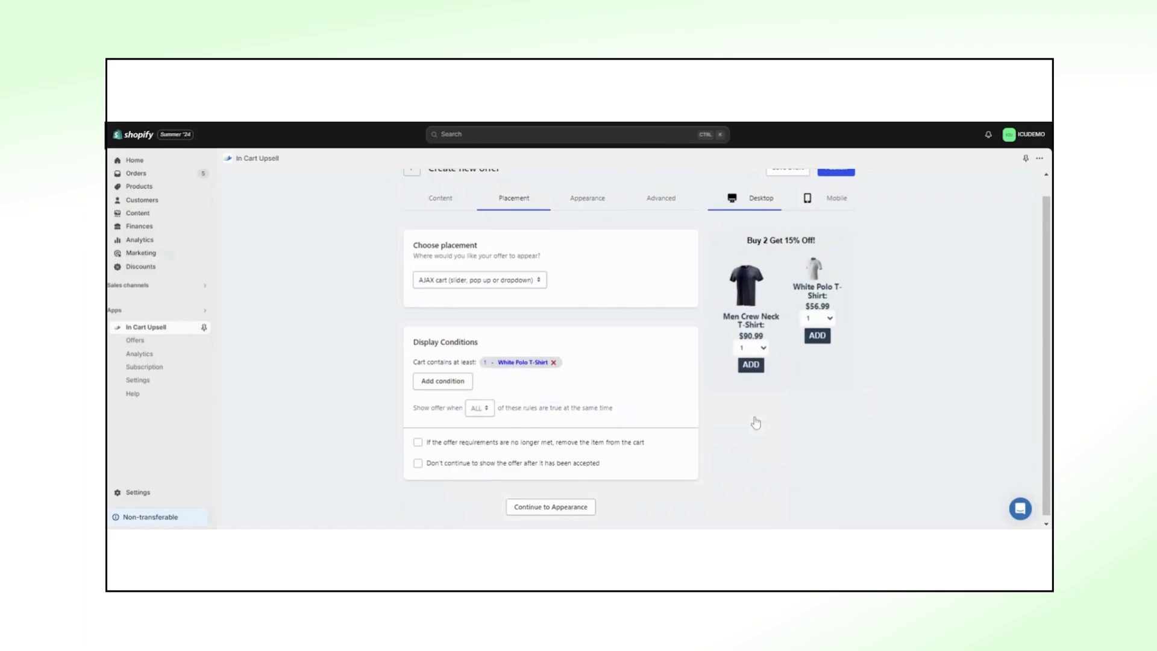
Set the layout of the offer box to Stack in the appearance settings.
{"action": "left_click", "coordinate": [569, 507]}
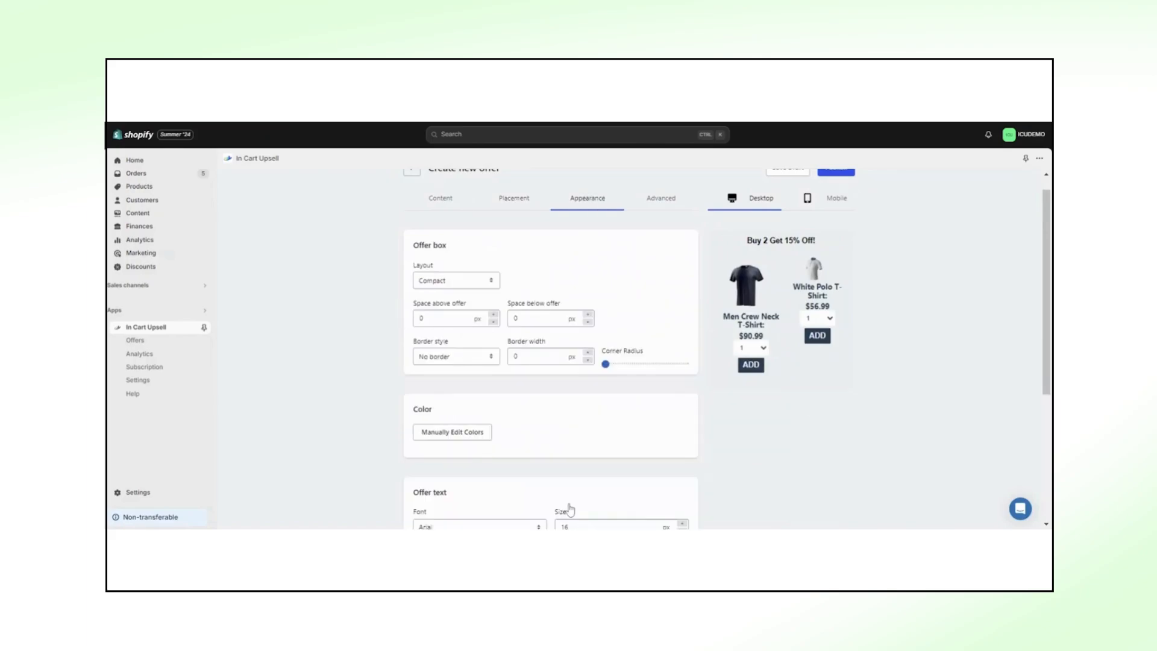
{"action": "left_click", "coordinate": [447, 285]}
{"action": "left_click", "coordinate": [447, 294]}
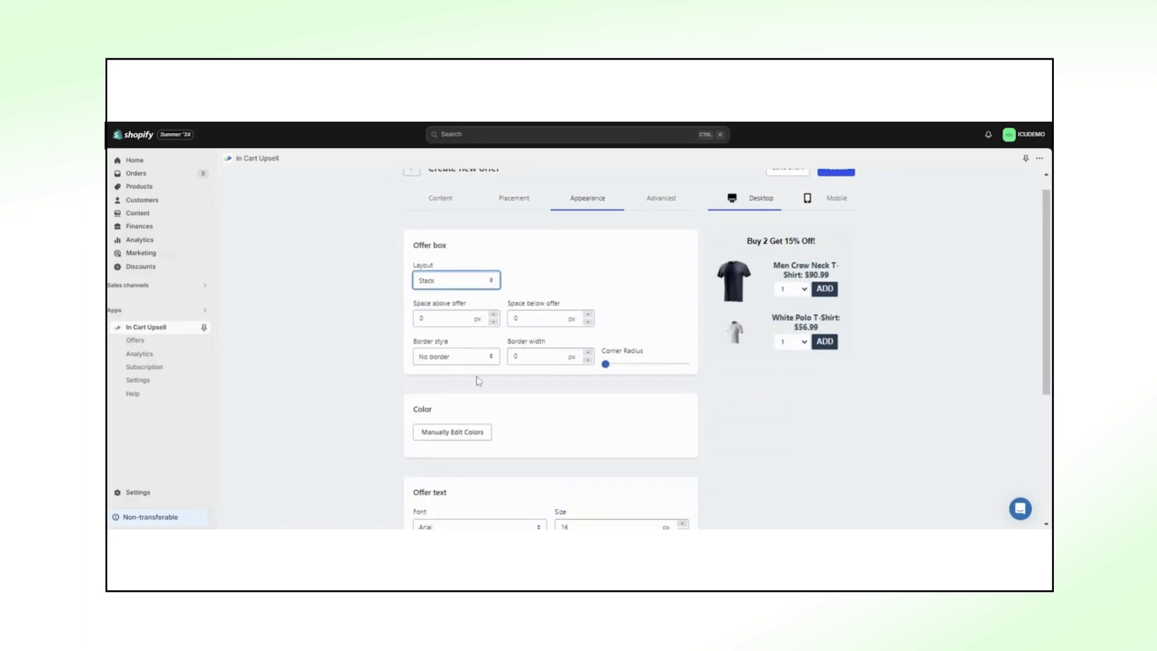
Manually set the offer's card color to #ffffff and its button color to #fc7100.
{"action": "left_click", "coordinate": [475, 437]}
{"action": "double_click", "coordinate": [445, 468]}
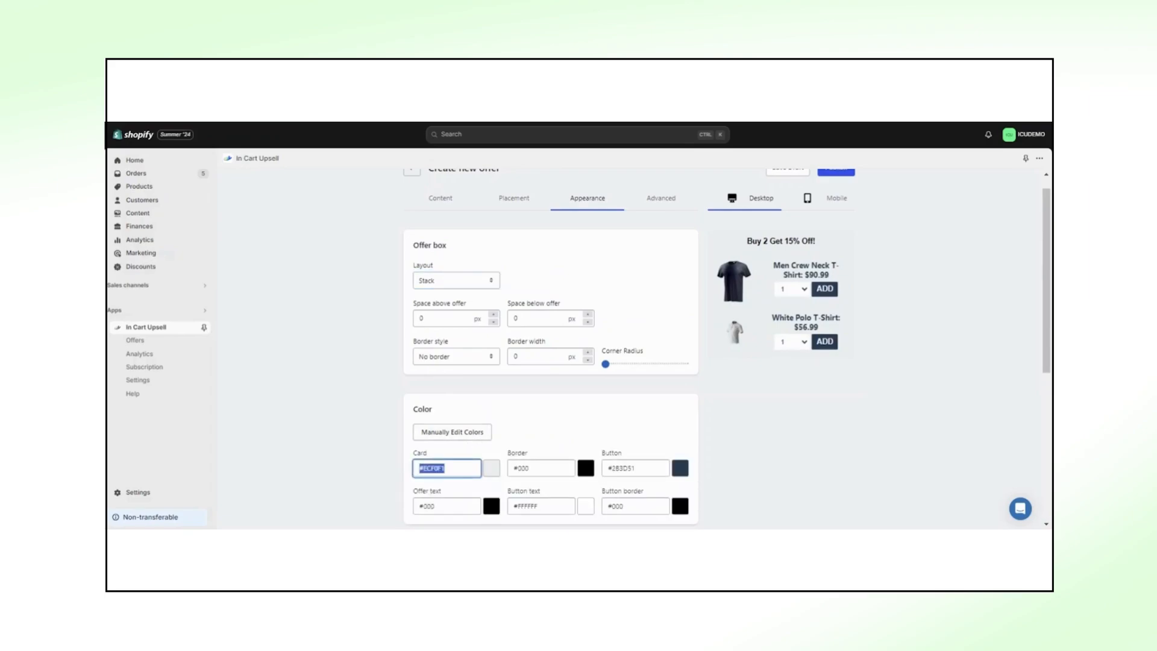
{"action": "type", "text": "#ffffff"}
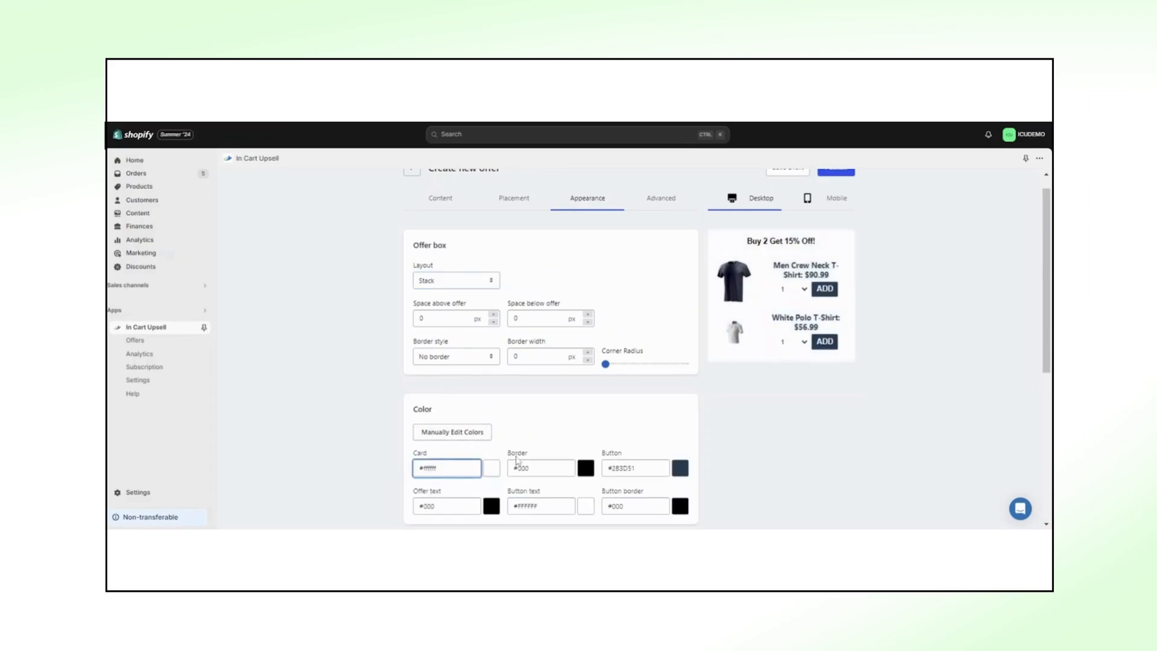
{"action": "double_click", "coordinate": [638, 468]}
{"action": "type", "text": "#fc7100"}
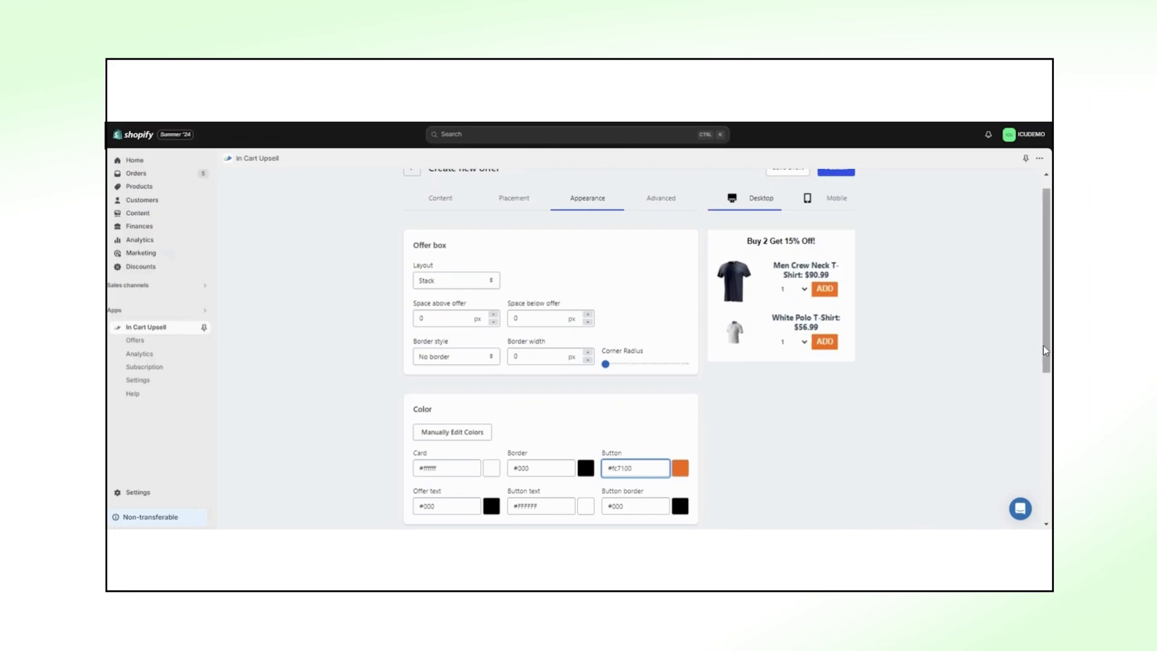
Change the fonts of the offer text and the button text from Arial.
{"action": "left_click_drag", "start_coordinate": [1047, 248], "coordinate": [1047, 365]}
{"action": "left_click", "coordinate": [536, 365]}
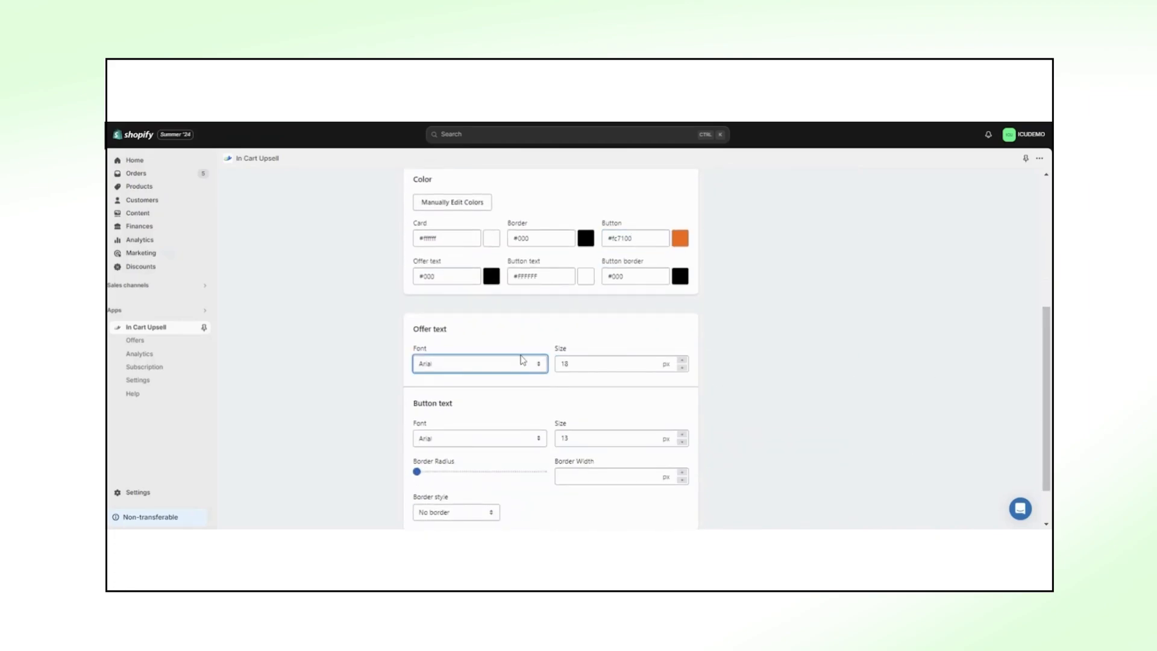
{"action": "left_click", "coordinate": [520, 356]}
{"action": "left_click", "coordinate": [505, 440]}
{"action": "left_click", "coordinate": [497, 428]}
Slightly increase the border radius of the offer's button and publish the offer.
{"action": "left_click", "coordinate": [424, 473]}
{"action": "left_click_drag", "start_coordinate": [1046, 387], "coordinate": [945, 226]}
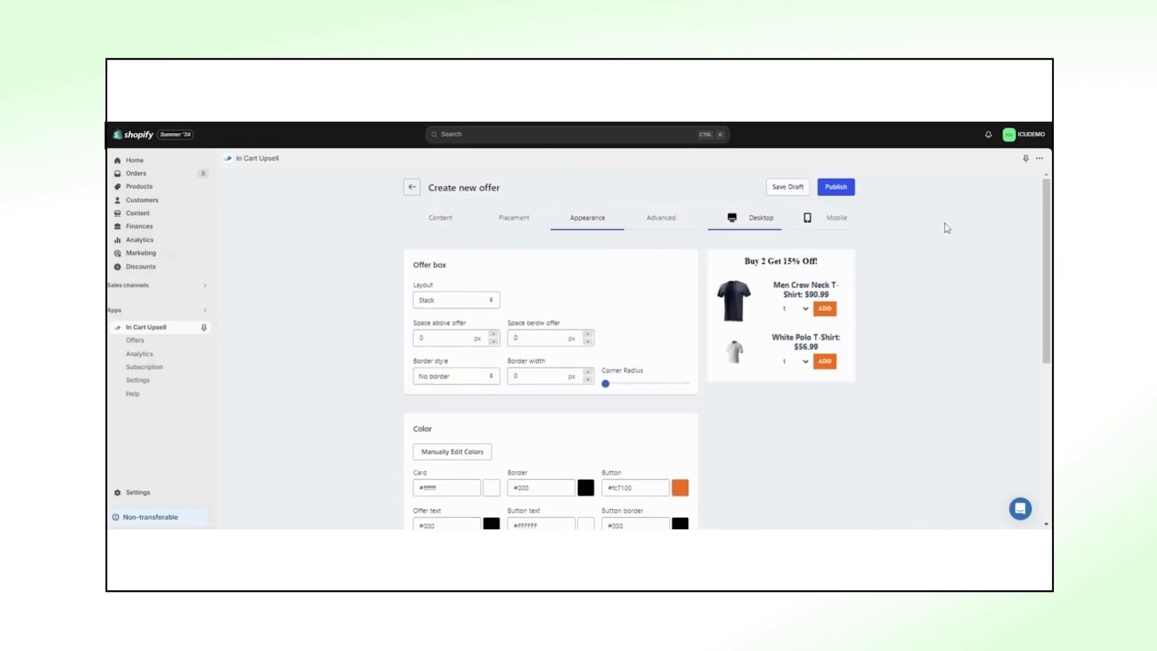
{"action": "left_click", "coordinate": [836, 187]}
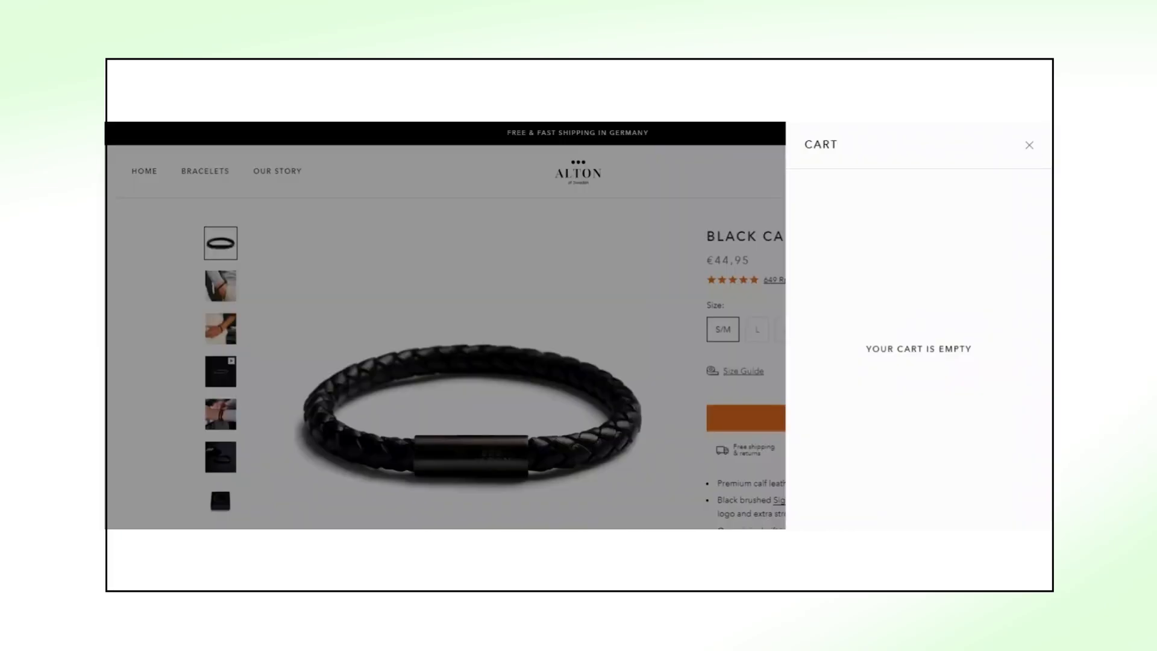
In the Alton storefront, add the Black Calfskin bracelet and the Black Onyx upsell to the cart and proceed to checkout.
{"action": "left_click", "coordinate": [517, 236]}
{"action": "left_click", "coordinate": [786, 422]}
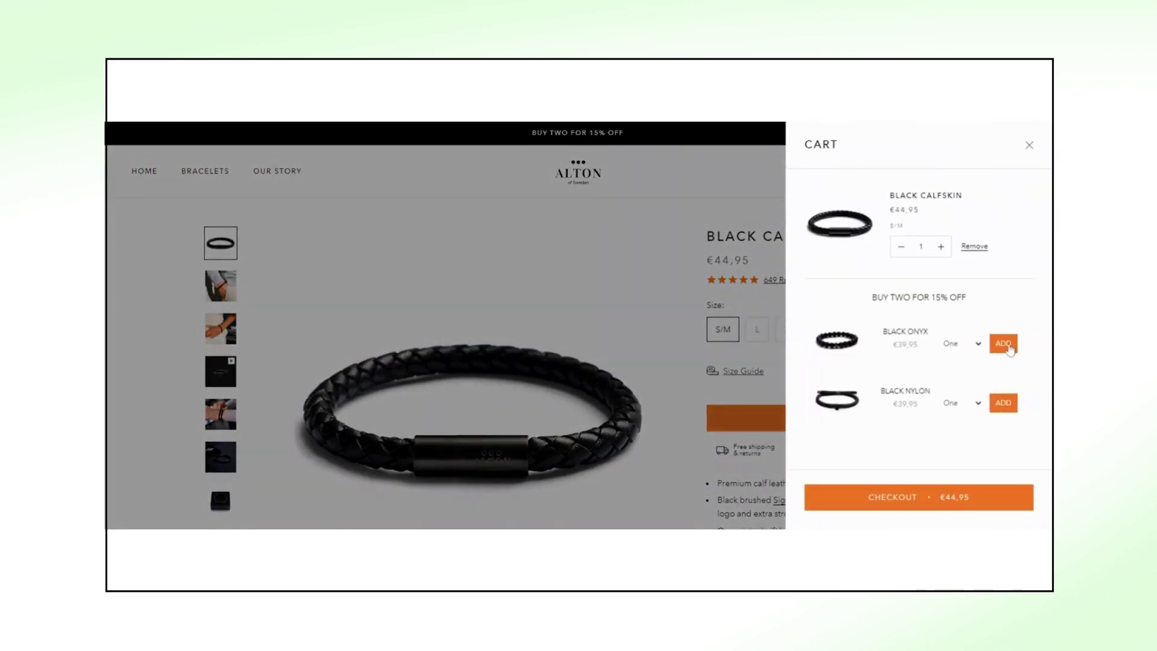
{"action": "left_click", "coordinate": [1009, 348]}
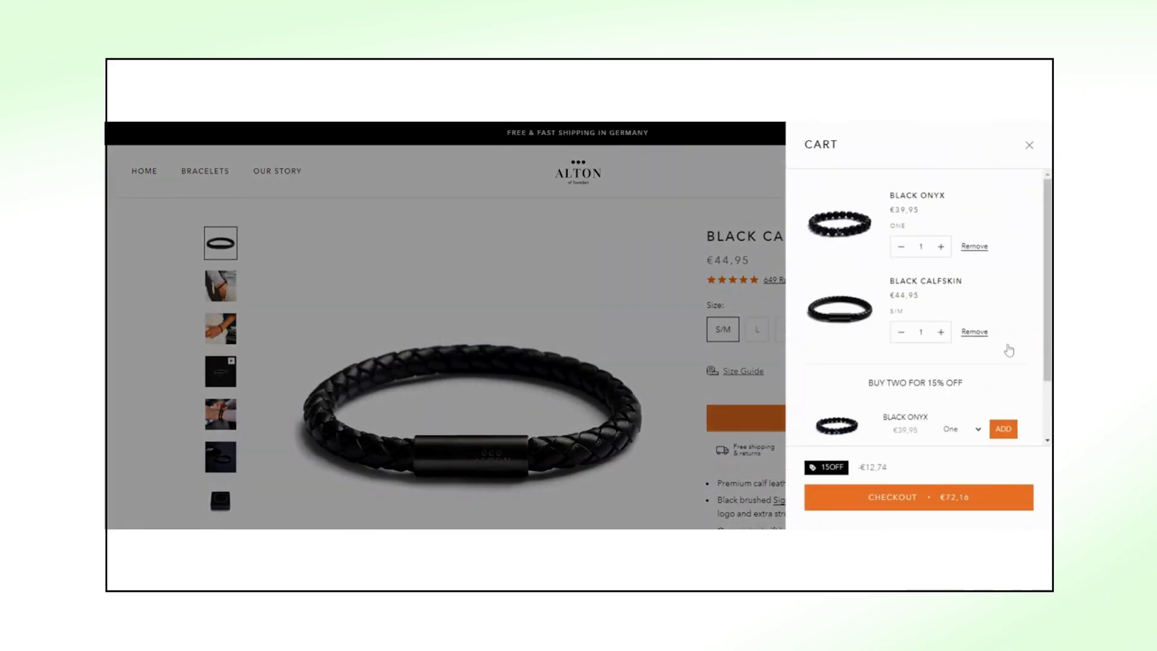
{"action": "left_click", "coordinate": [941, 498]}
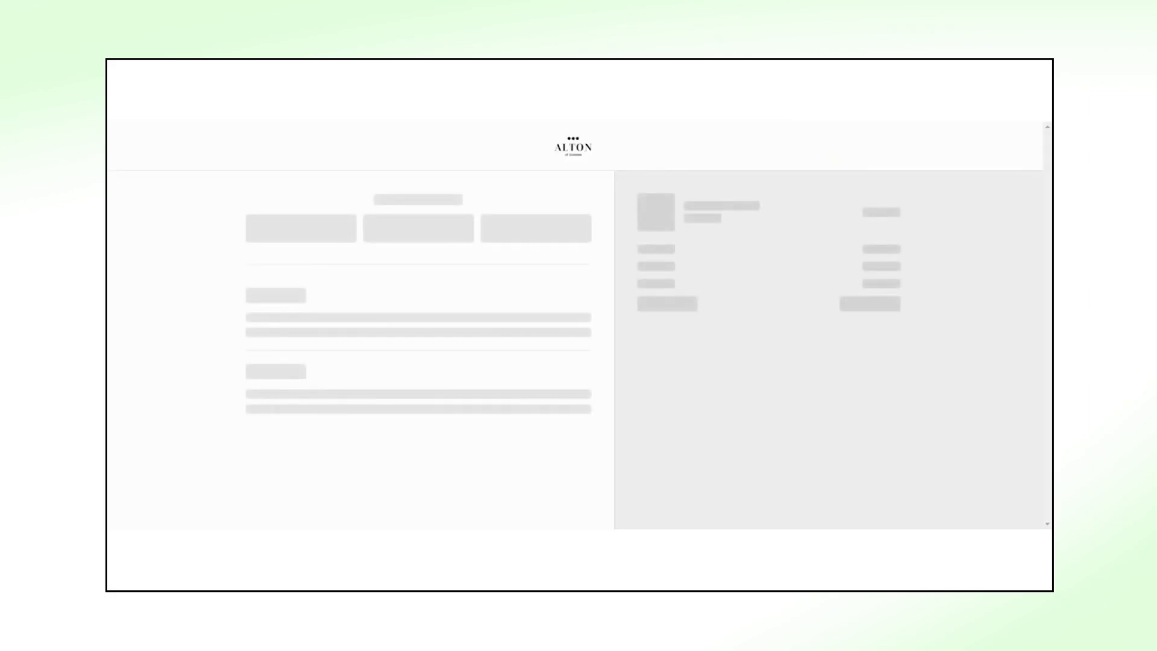